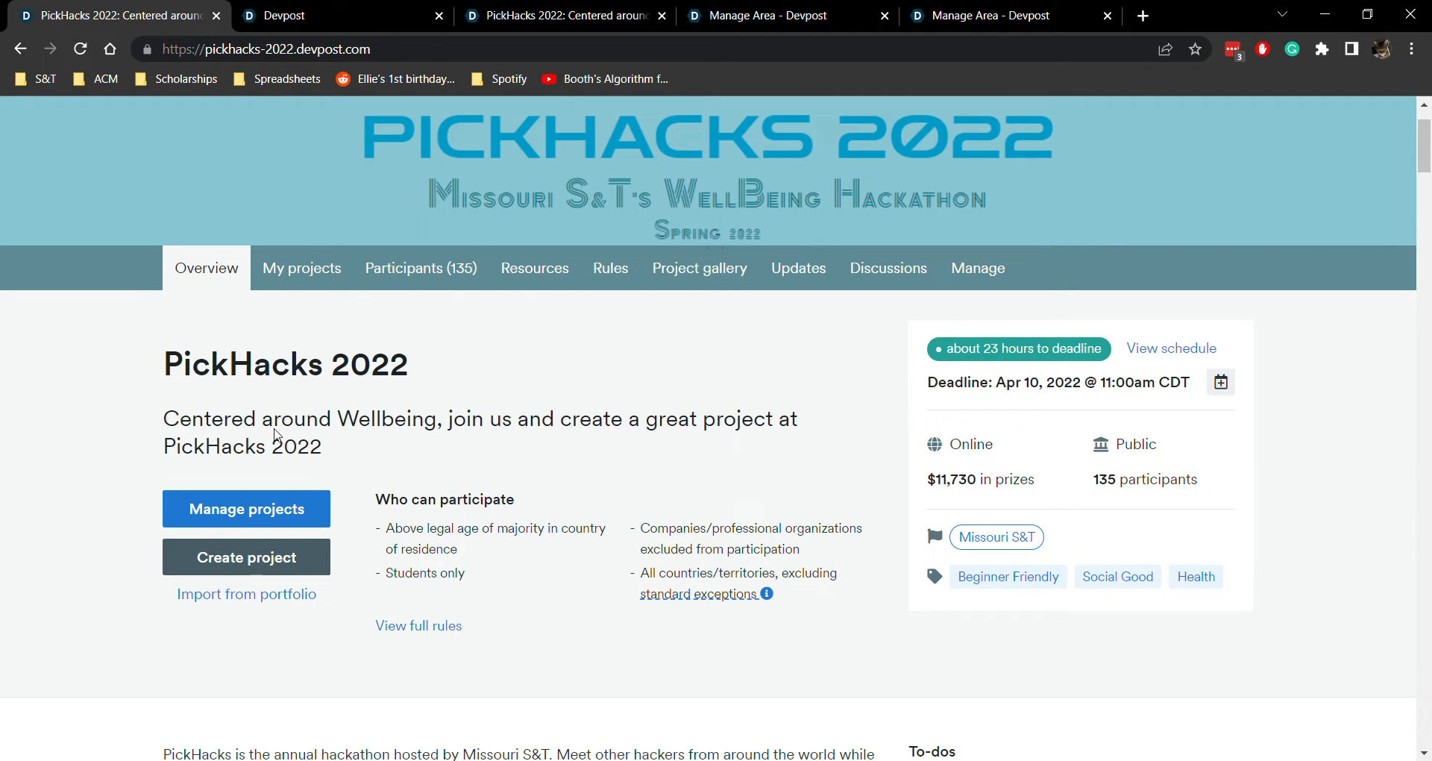
Create a new project for the PickHacks 2022 hackathon from its overview page
{"action": "left_click", "coordinate": [237, 266]}
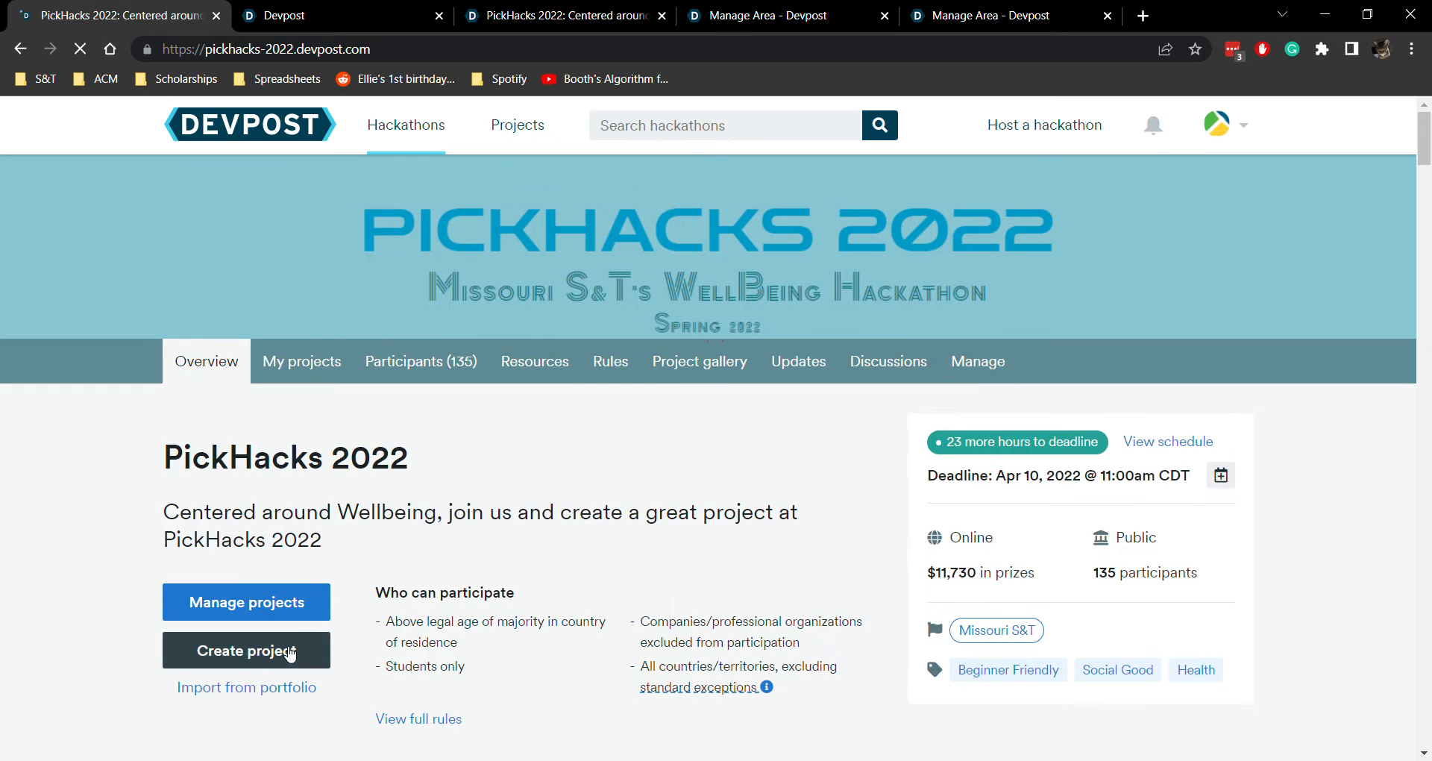
{"action": "left_click", "coordinate": [289, 652]}
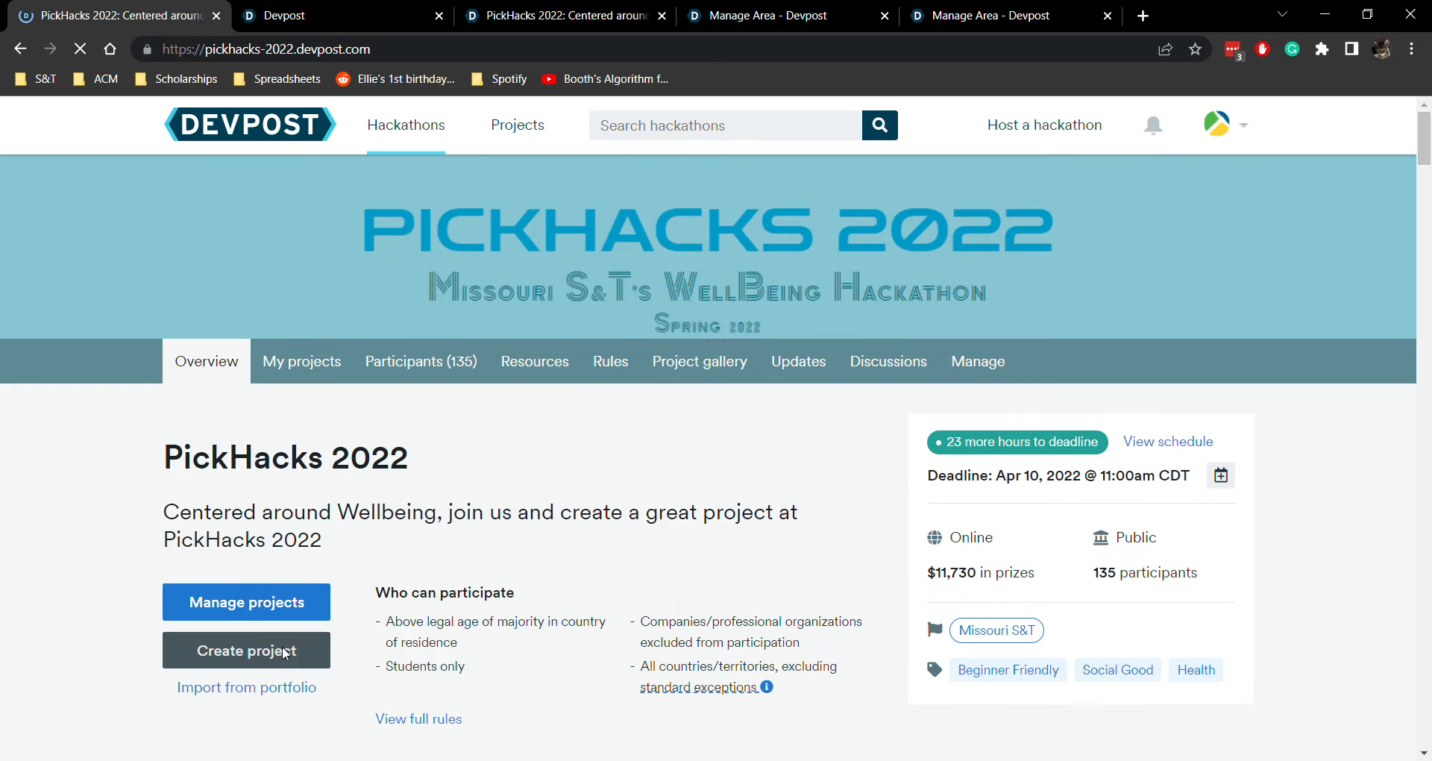
{"action": "scroll", "coordinate": [561, 408], "scroll_direction": "down", "scroll_amount": 1}
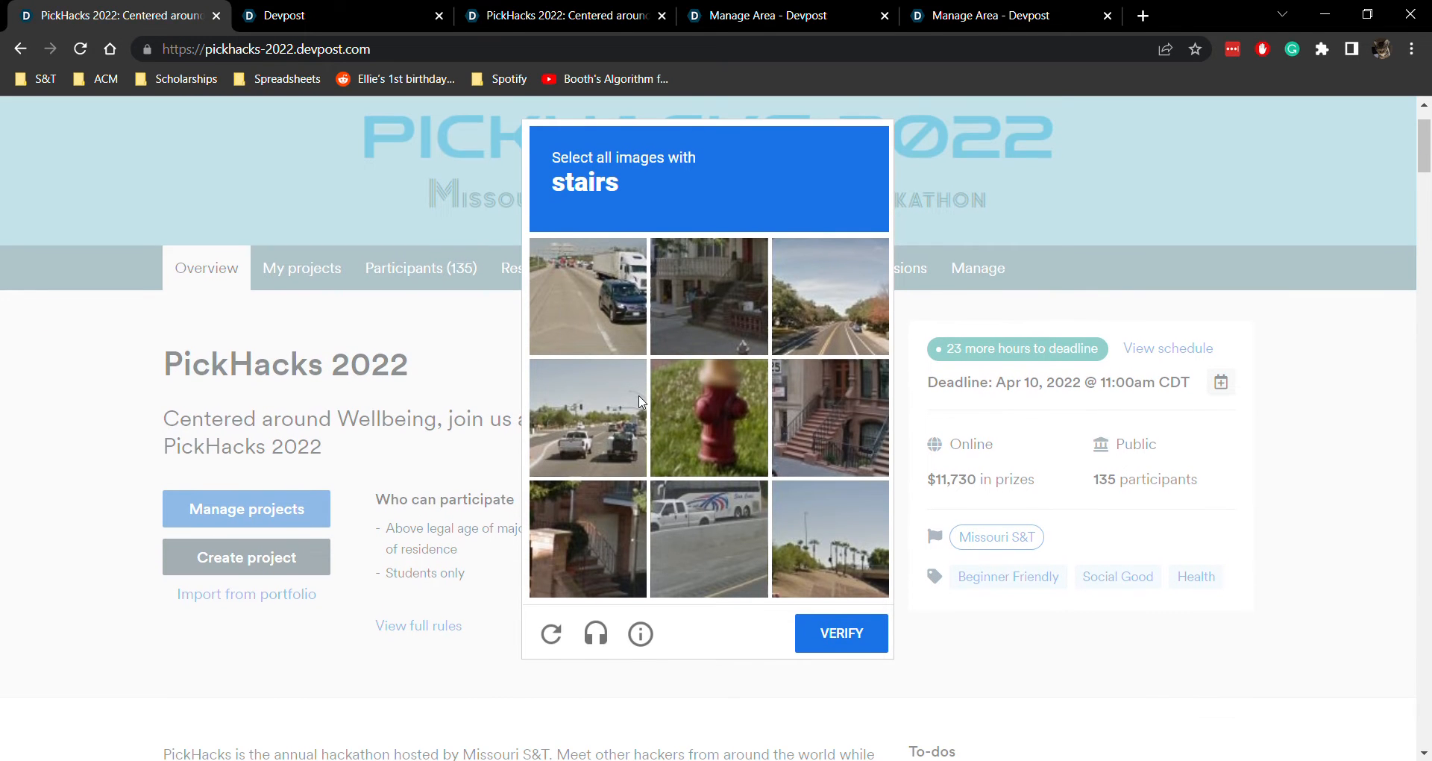
Select the images containing stairs in the verification challenge and submit it to begin the project draft
{"action": "left_click", "coordinate": [716, 313]}
{"action": "left_click", "coordinate": [830, 436]}
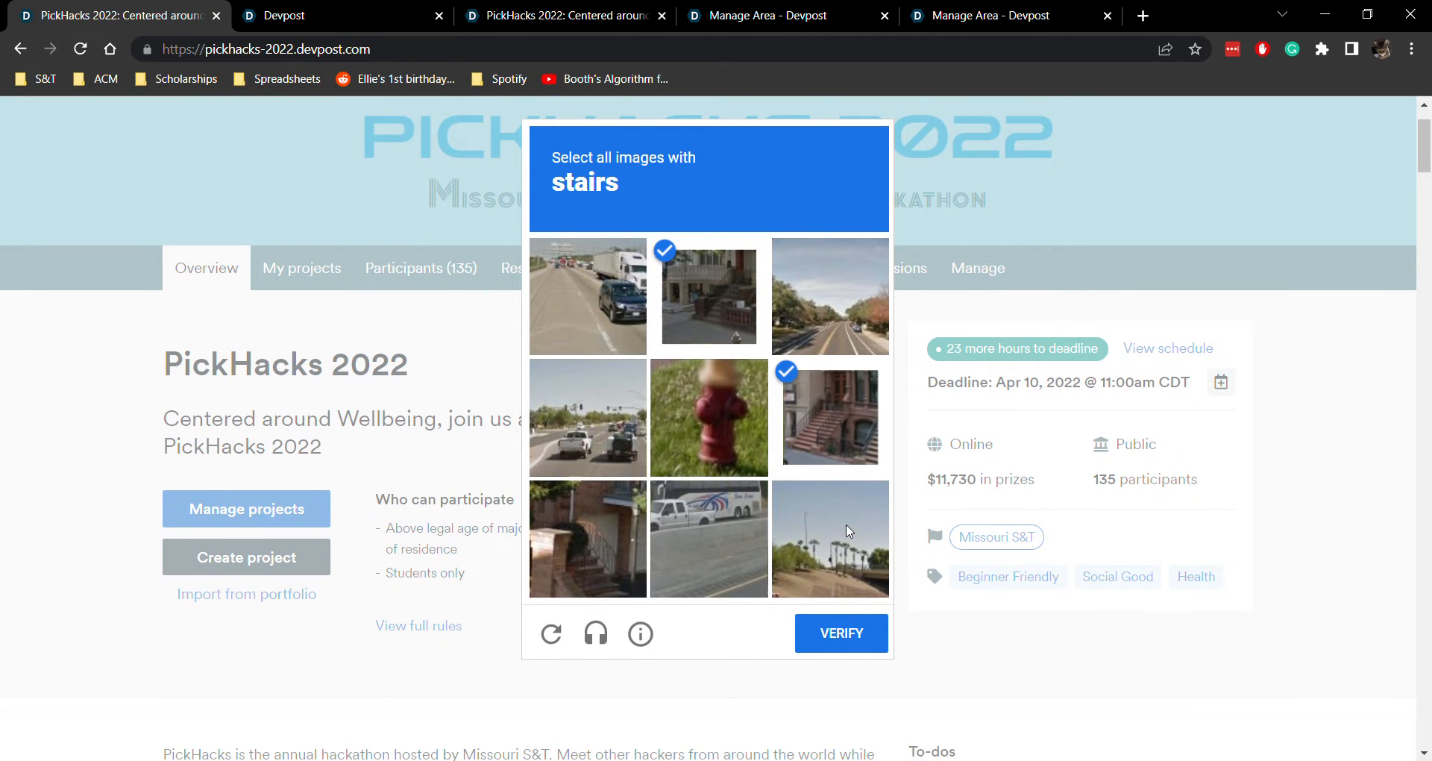
{"action": "left_click", "coordinate": [869, 646]}
{"action": "left_click", "coordinate": [843, 737]}
Review the teammate email invitation field and secret invite link, and save the team page to continue to the project overview
{"action": "scroll", "coordinate": [840, 525], "scroll_direction": "down", "scroll_amount": 3}
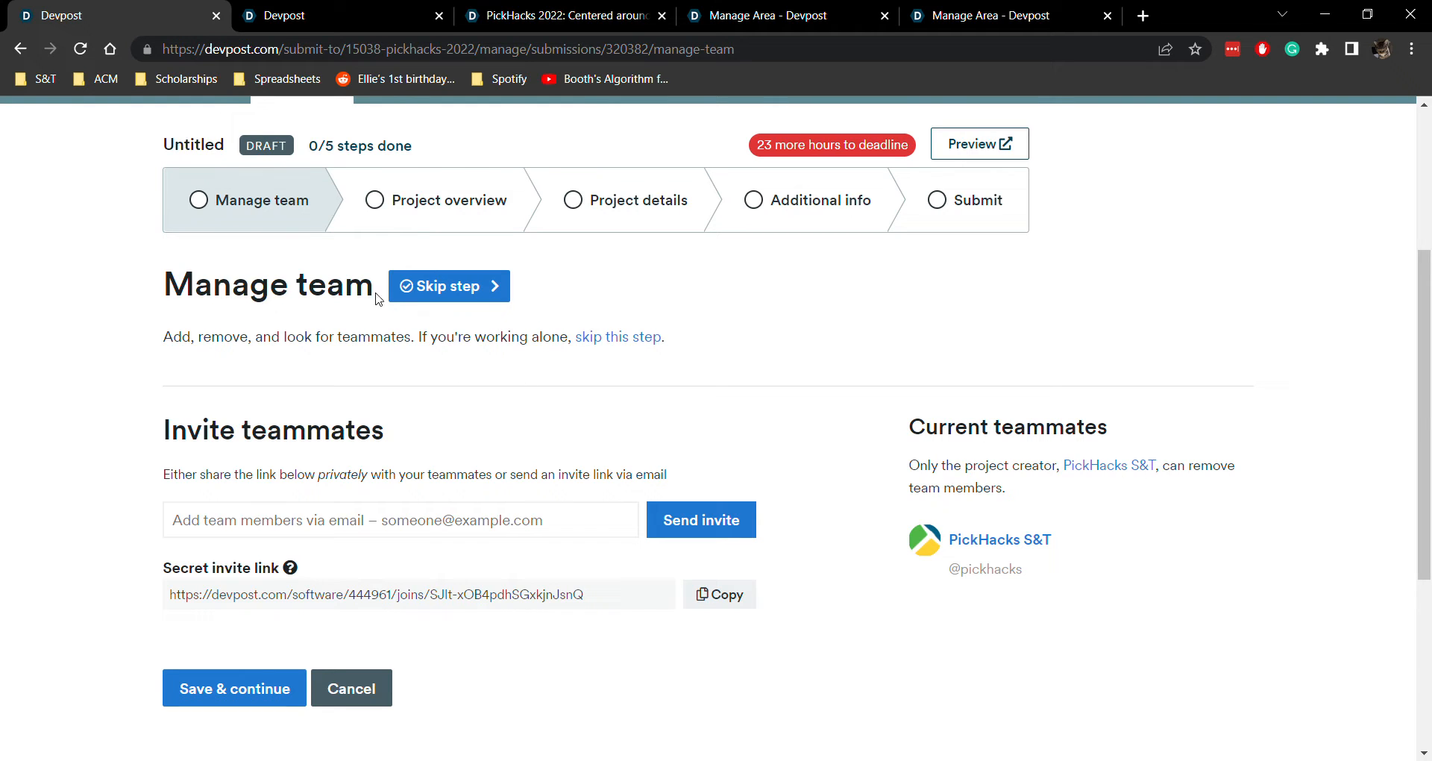
{"action": "scroll", "coordinate": [422, 422], "scroll_direction": "down", "scroll_amount": 1}
{"action": "left_click", "coordinate": [425, 440]}
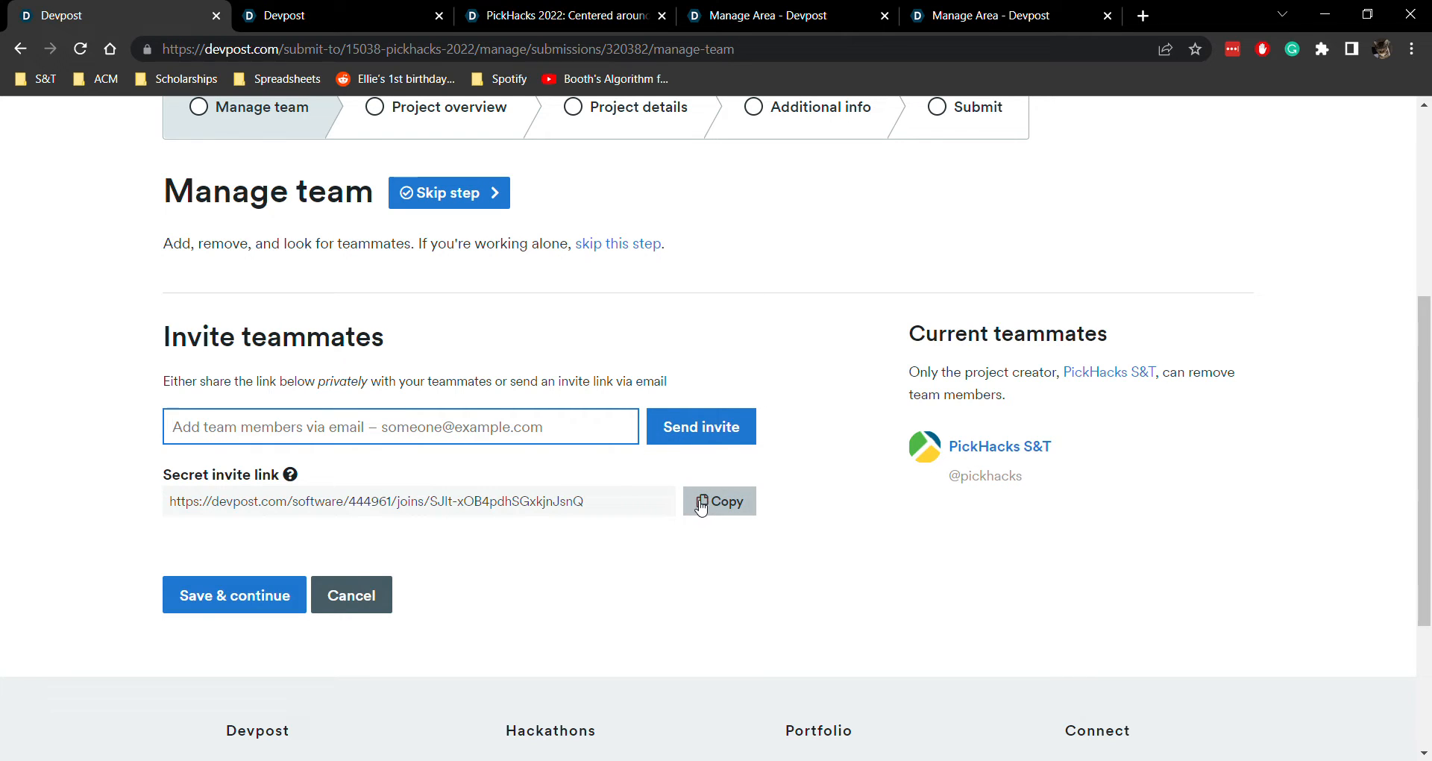
{"action": "left_click_drag", "start_coordinate": [226, 505], "coordinate": [623, 508]}
{"action": "left_click", "coordinate": [637, 508]}
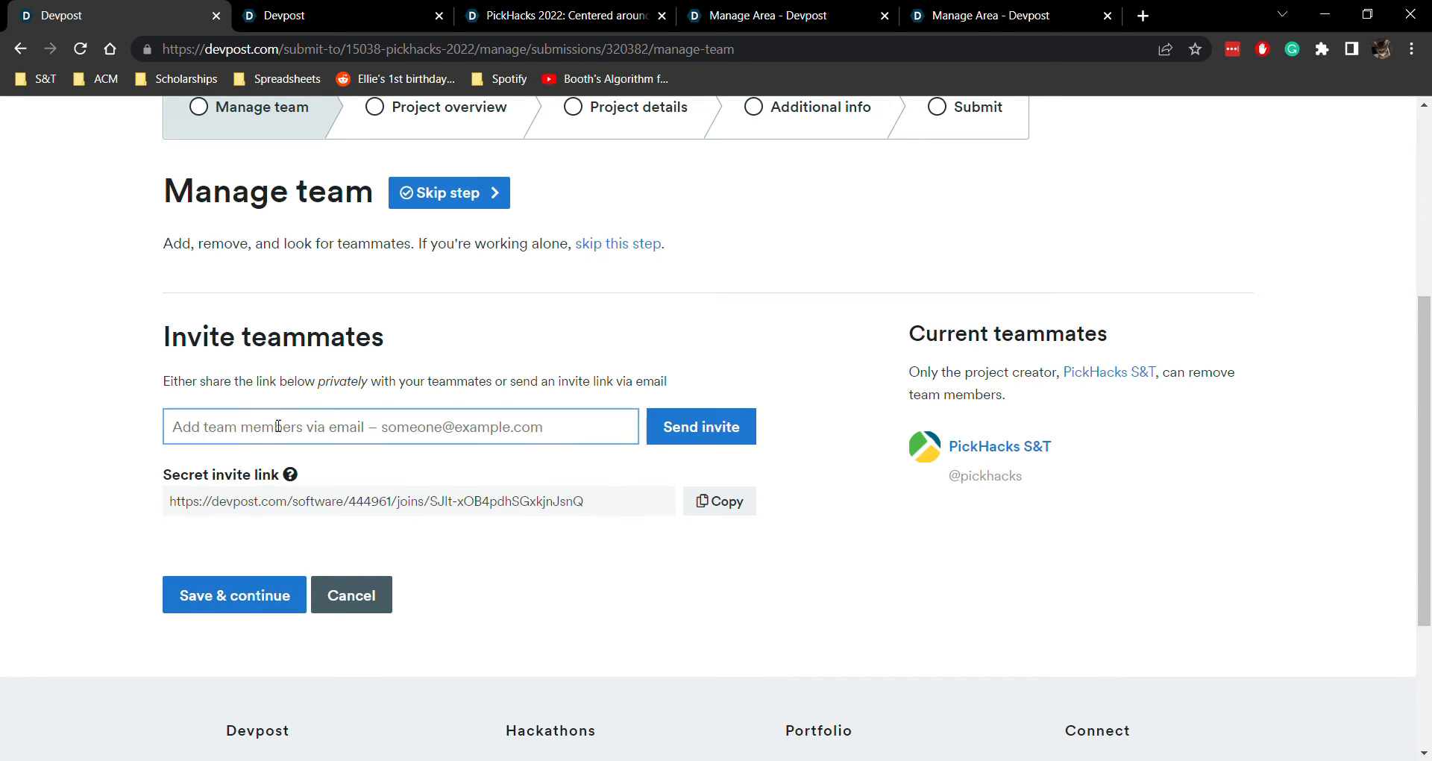
{"action": "left_click", "coordinate": [246, 602]}
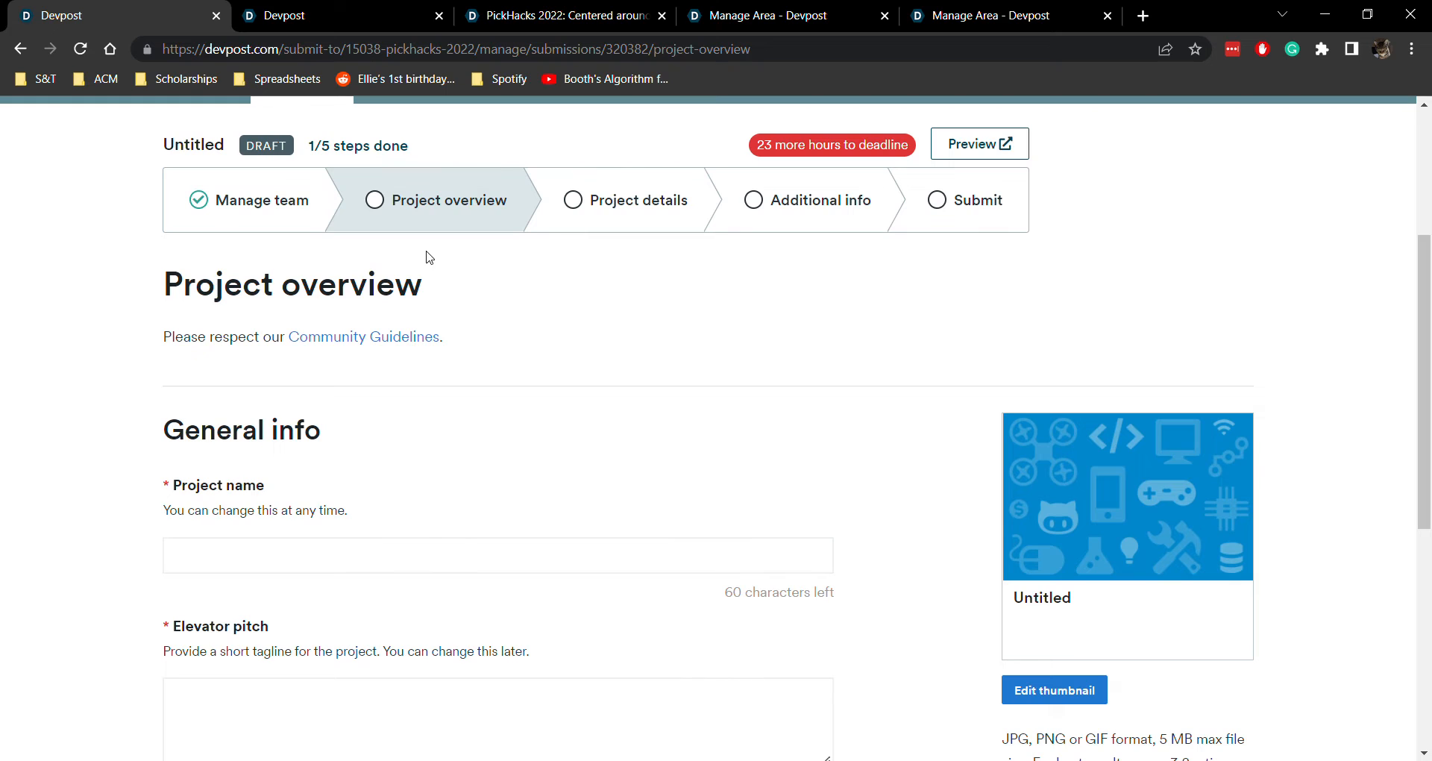
{"action": "scroll", "coordinate": [284, 326], "scroll_direction": "down", "scroll_amount": 4}
{"action": "left_click", "coordinate": [269, 287]}
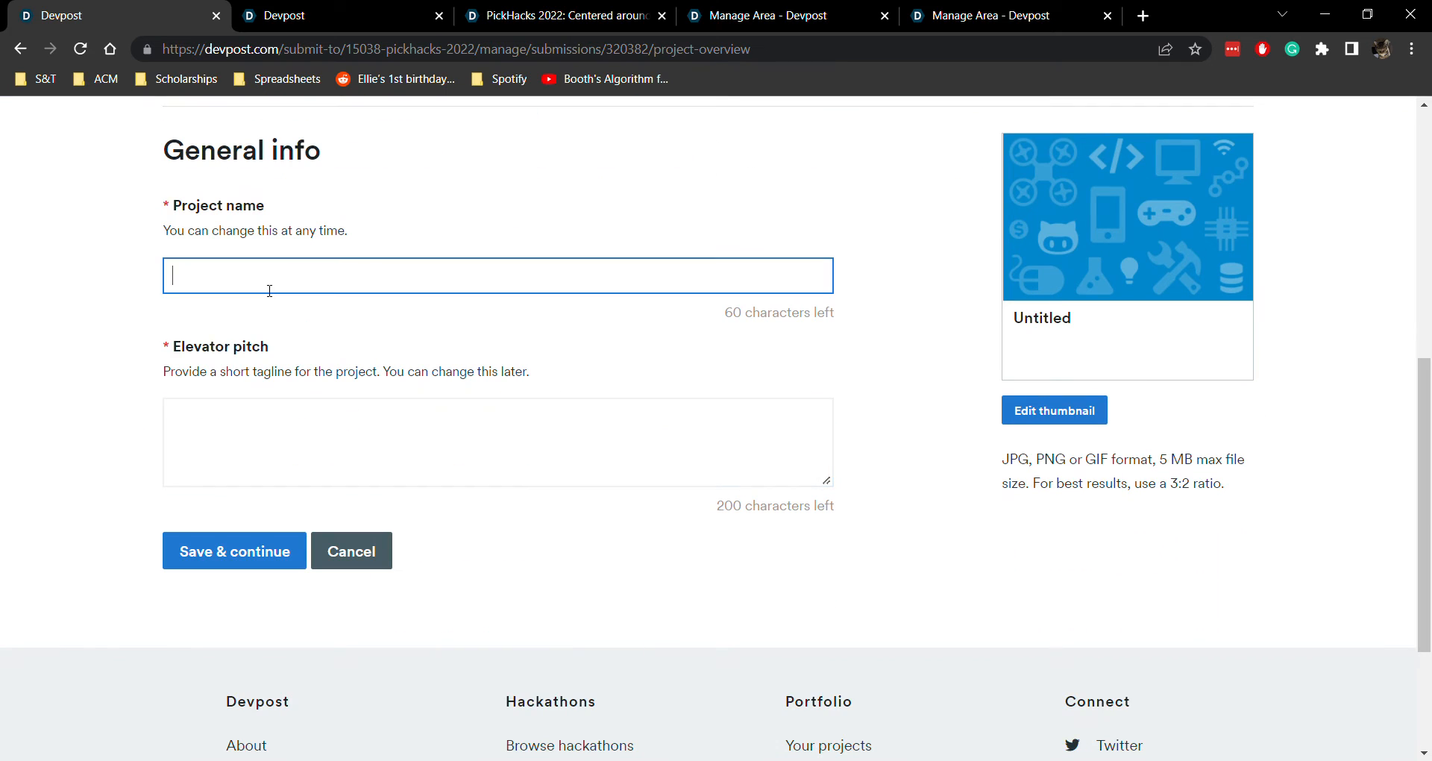
{"action": "left_click", "coordinate": [269, 426]}
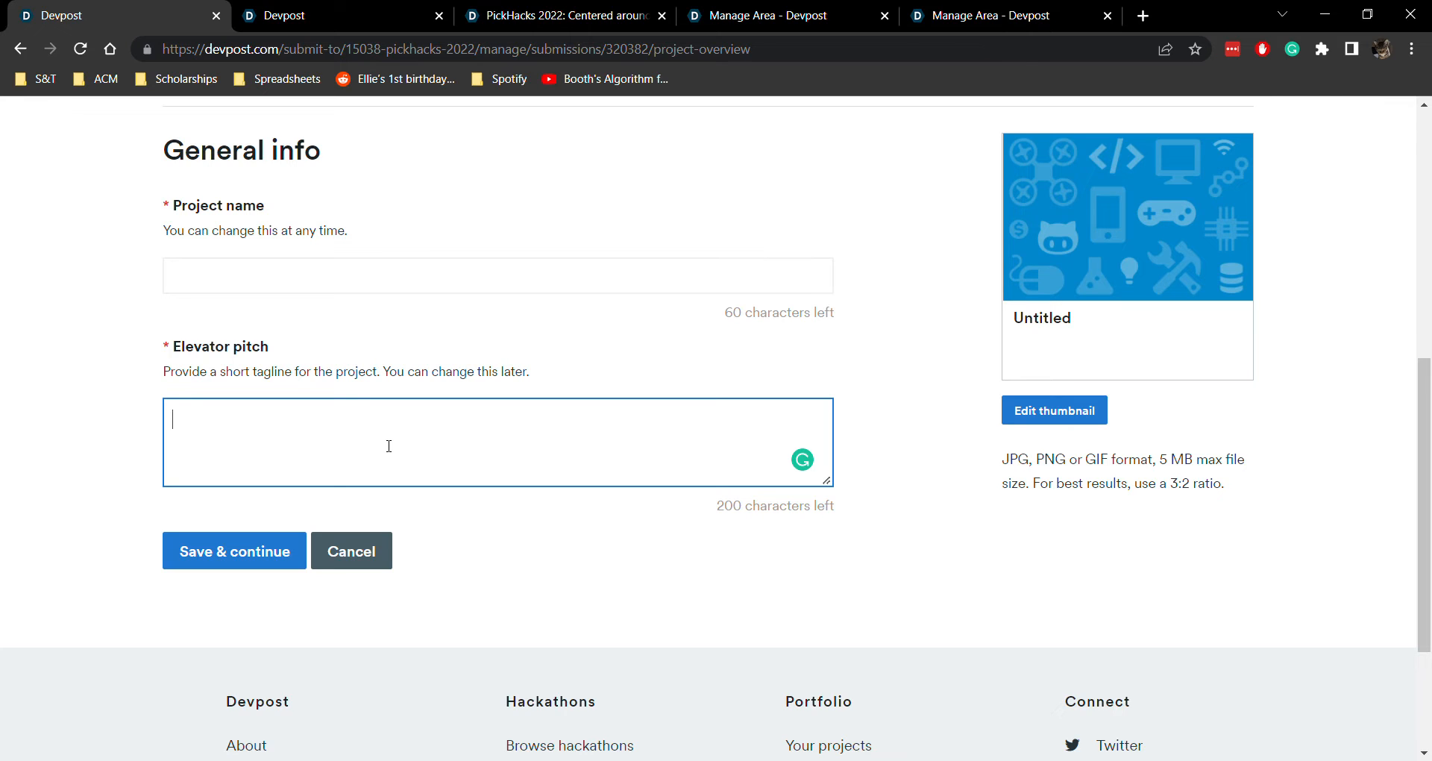
{"action": "left_click", "coordinate": [272, 558]}
{"action": "left_click", "coordinate": [377, 489]}
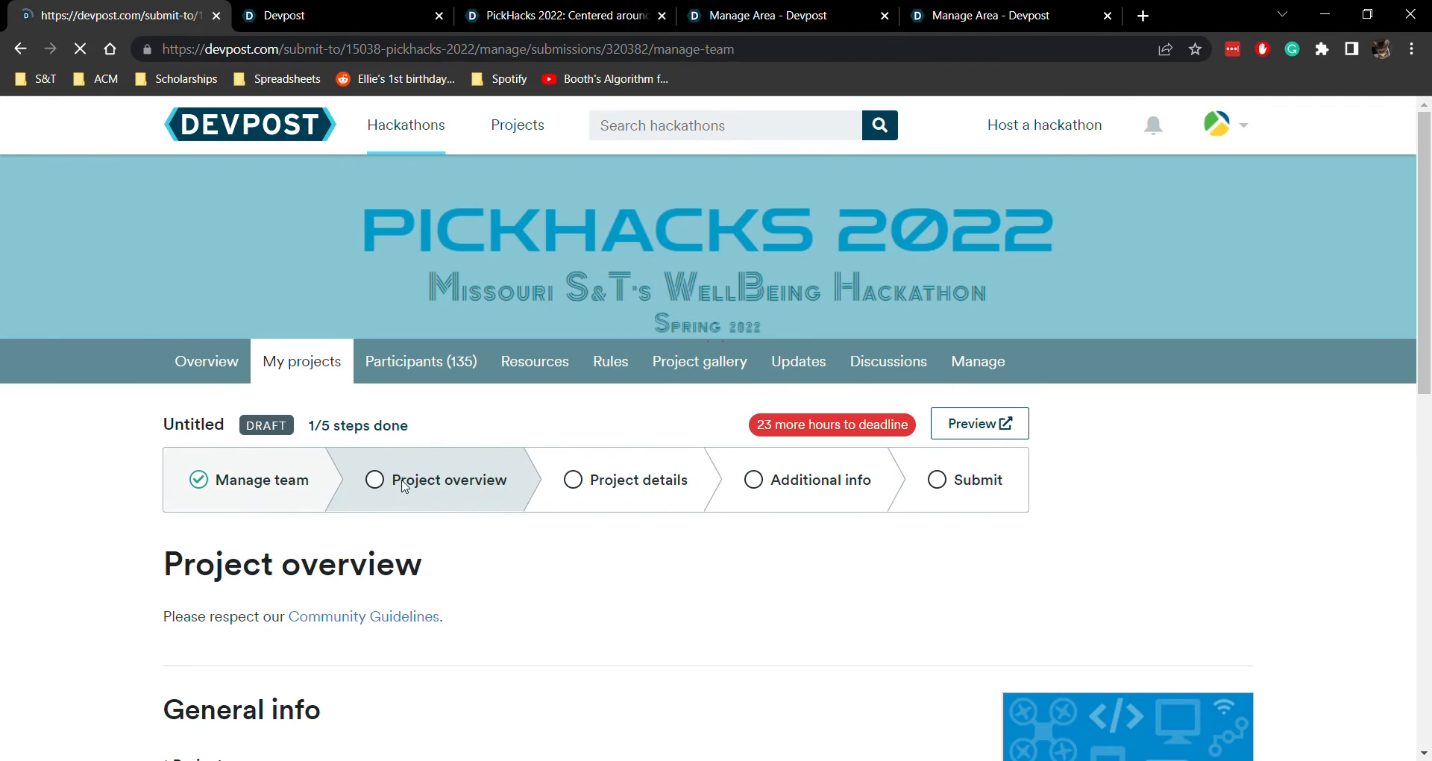
{"action": "left_click", "coordinate": [409, 479]}
Name the project "Test Project" with the elevator pitch "This is a test", and save to continue to the project details
{"action": "scroll", "coordinate": [409, 480], "scroll_direction": "down", "scroll_amount": 5}
{"action": "left_click", "coordinate": [311, 370]}
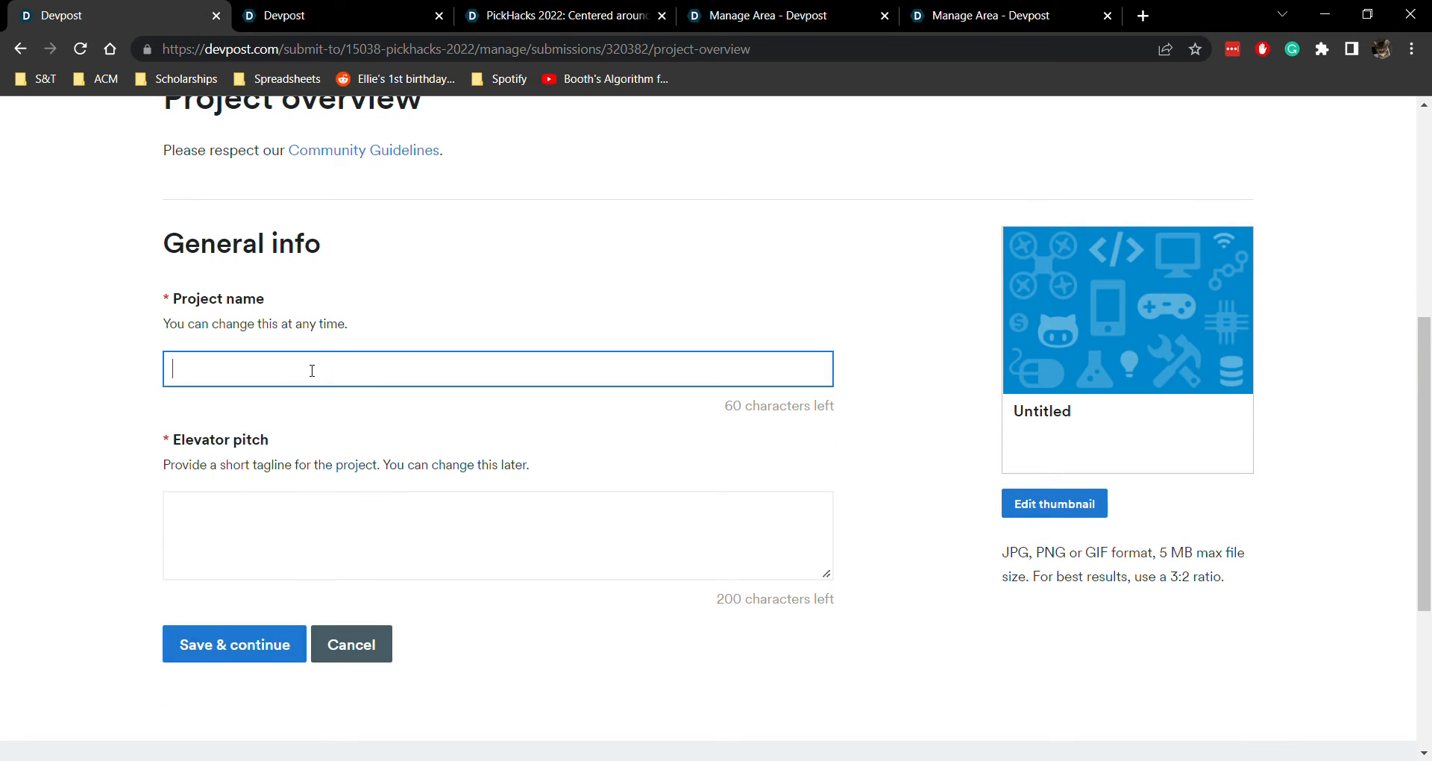
{"action": "type", "text": "Test Project"}
{"action": "key", "text": "Tab"}
{"action": "type", "text": "This is a tes"}
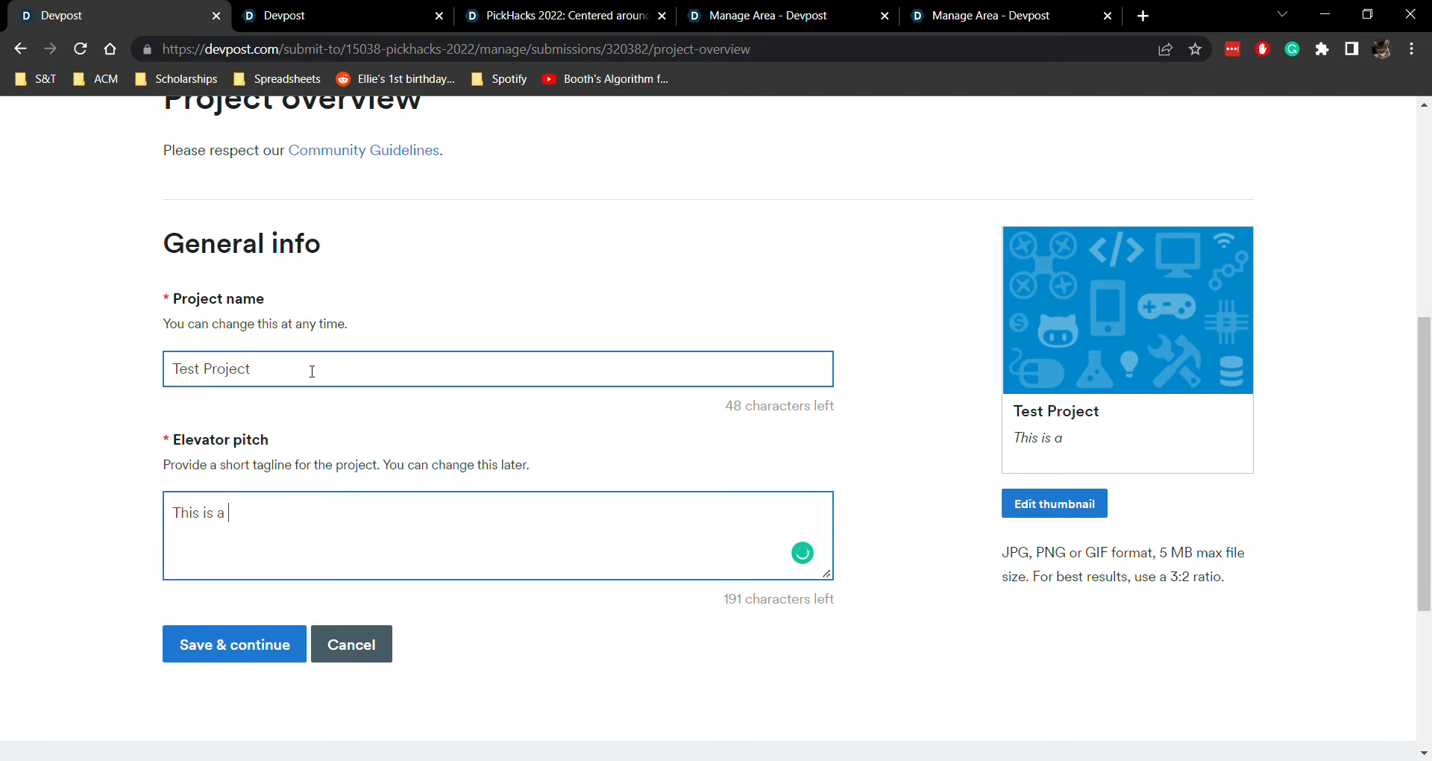
{"action": "type", "text": "t"}
{"action": "left_click", "coordinate": [234, 645]}
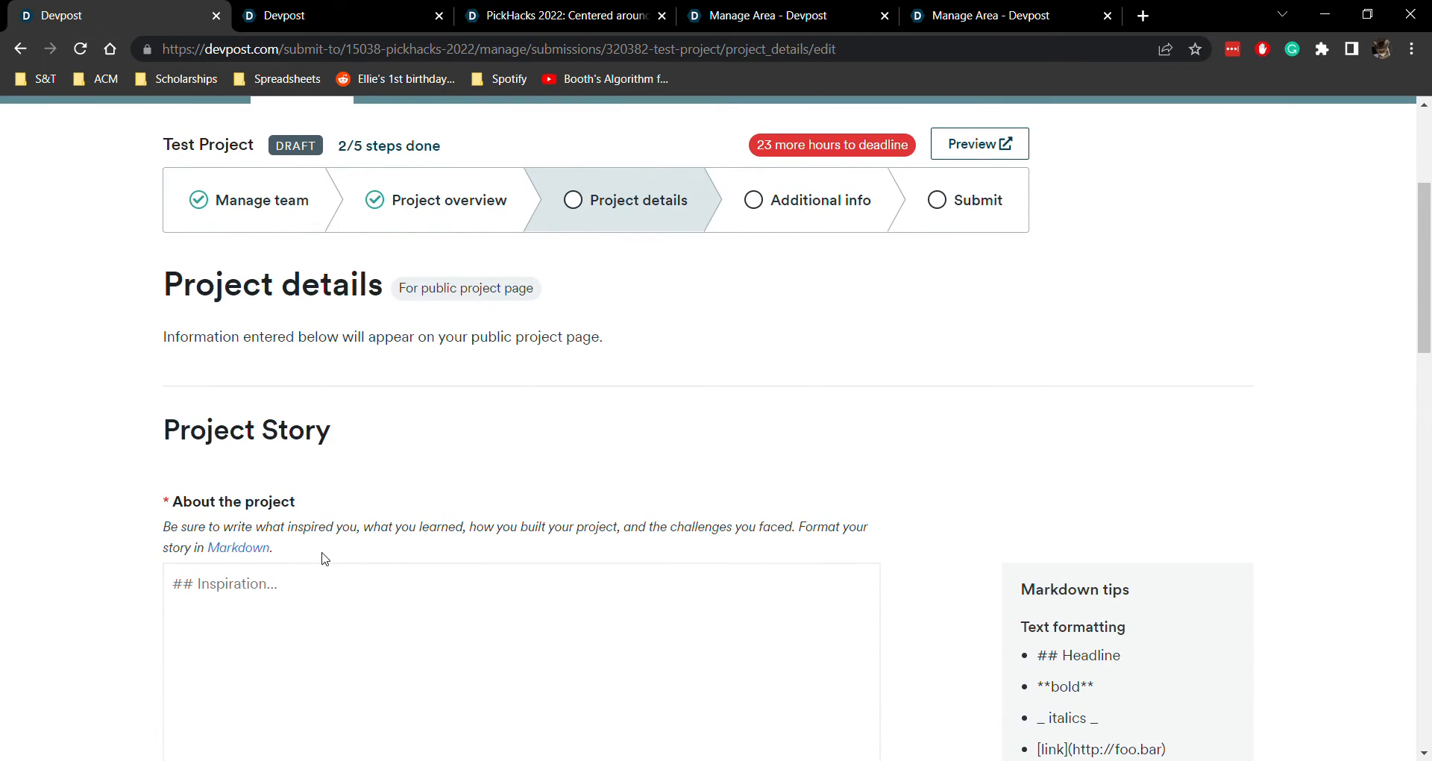
Insert the suggested story headings, from Inspiration to What's next for Test Project, in the About the project field
{"action": "scroll", "coordinate": [325, 558], "scroll_direction": "down", "scroll_amount": 3}
{"action": "left_click", "coordinate": [355, 460]}
{"action": "scroll", "coordinate": [357, 461], "scroll_direction": "down", "scroll_amount": 1}
{"action": "scroll", "coordinate": [356, 460], "scroll_direction": "down", "scroll_amount": 3}
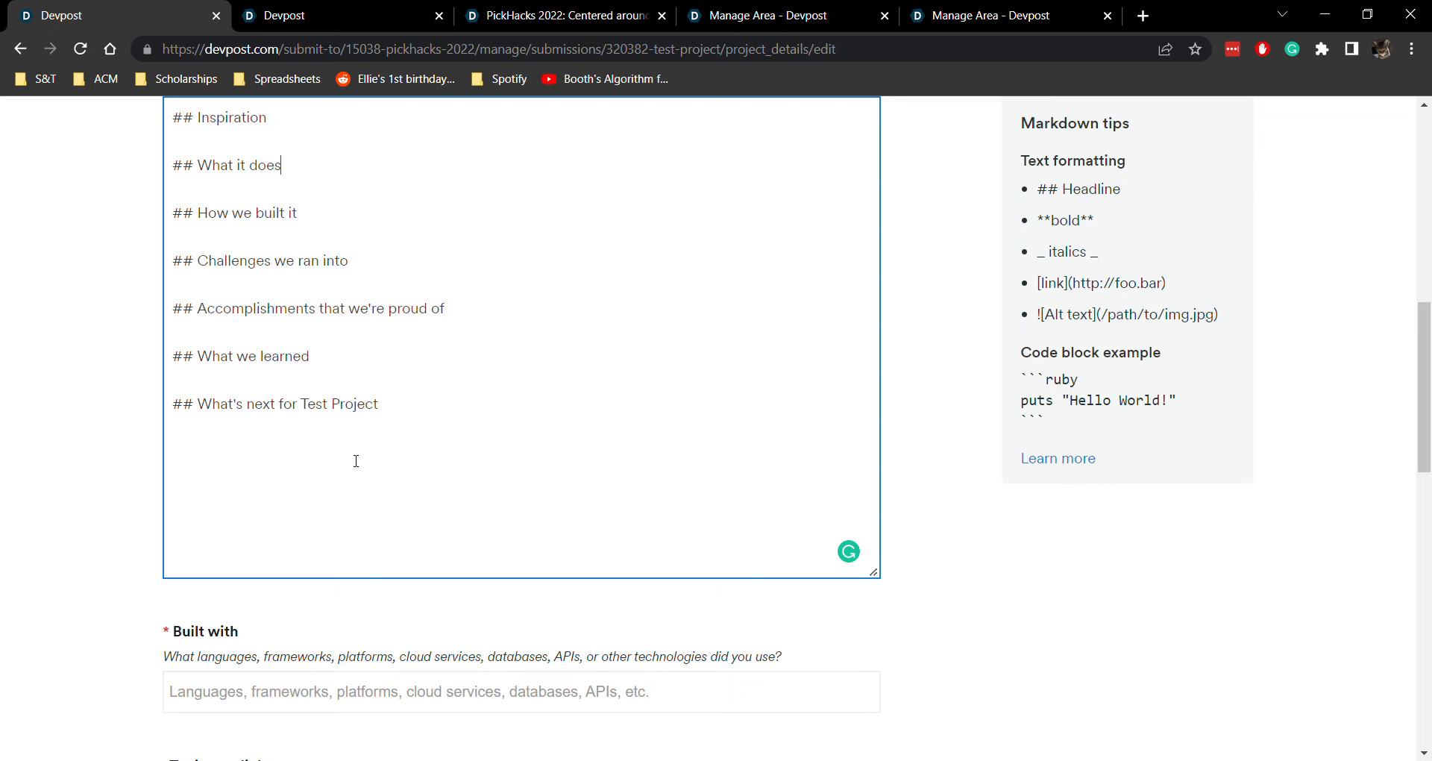
{"action": "scroll", "coordinate": [441, 422], "scroll_direction": "up", "scroll_amount": 1}
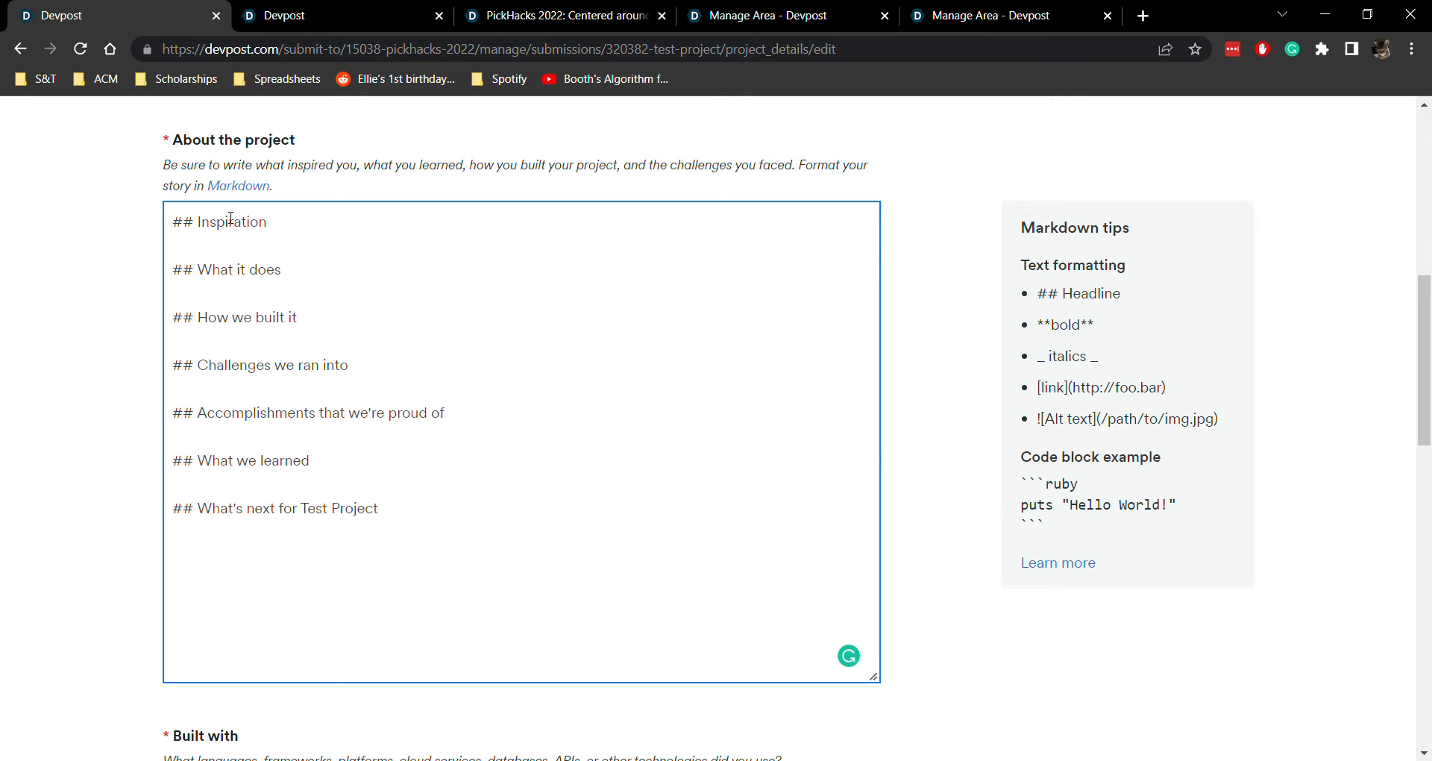
{"action": "left_click", "coordinate": [330, 224]}
Examine the hackathon's video submission requirements and additional tips on its overview page, and return to the project draft
{"action": "left_click", "coordinate": [515, 15]}
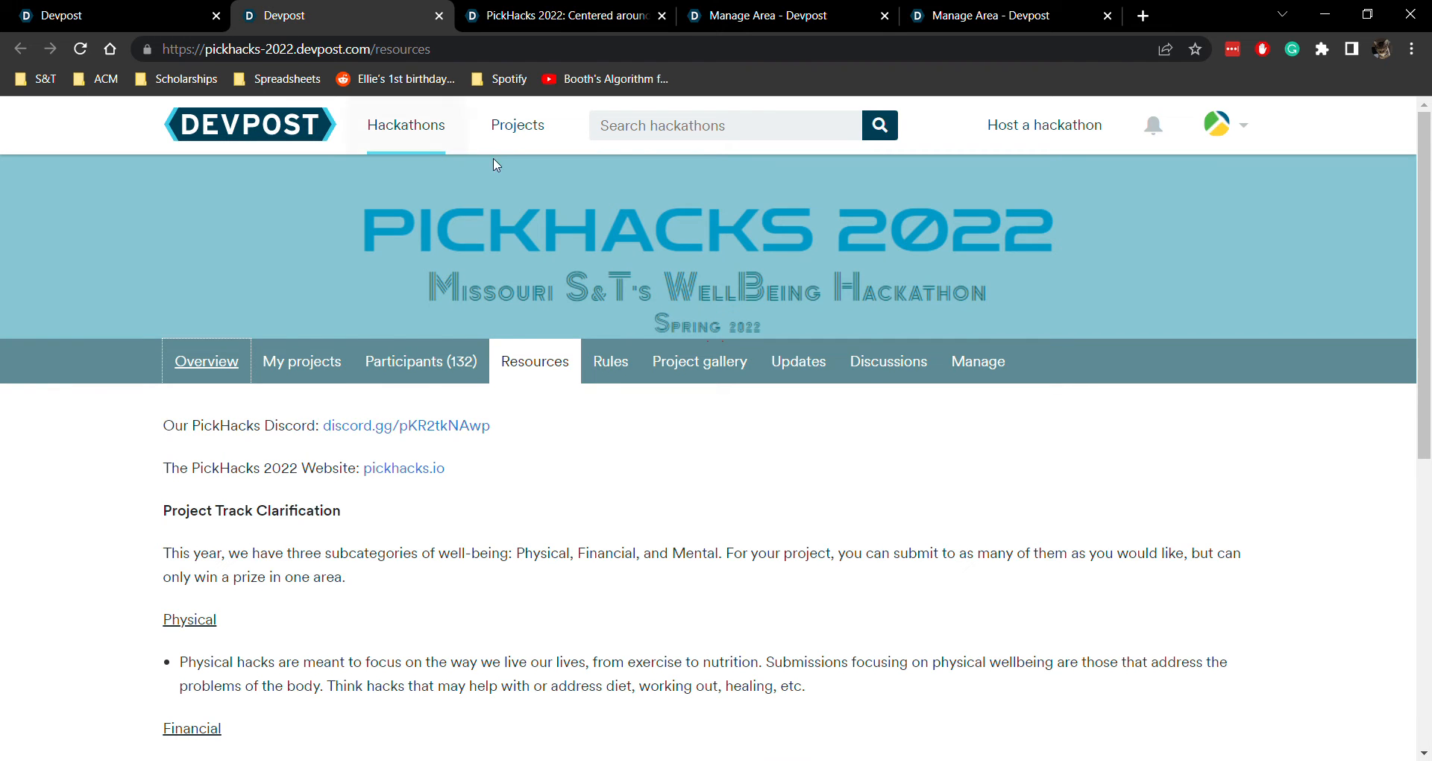
{"action": "scroll", "coordinate": [495, 164], "scroll_direction": "down", "scroll_amount": 10}
{"action": "scroll", "coordinate": [412, 329], "scroll_direction": "up", "scroll_amount": 15}
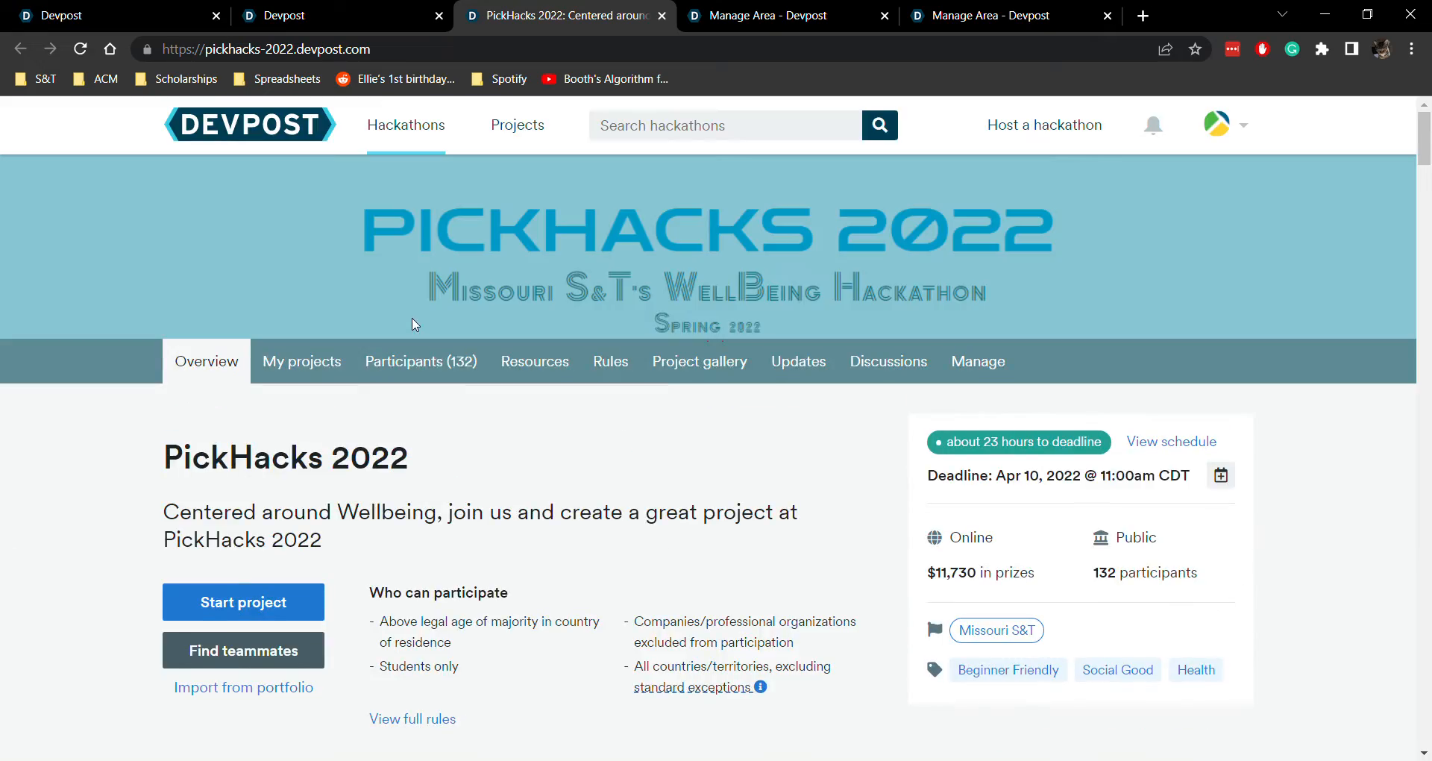
{"action": "scroll", "coordinate": [416, 327], "scroll_direction": "down", "scroll_amount": 5}
{"action": "scroll", "coordinate": [418, 326], "scroll_direction": "down", "scroll_amount": 15}
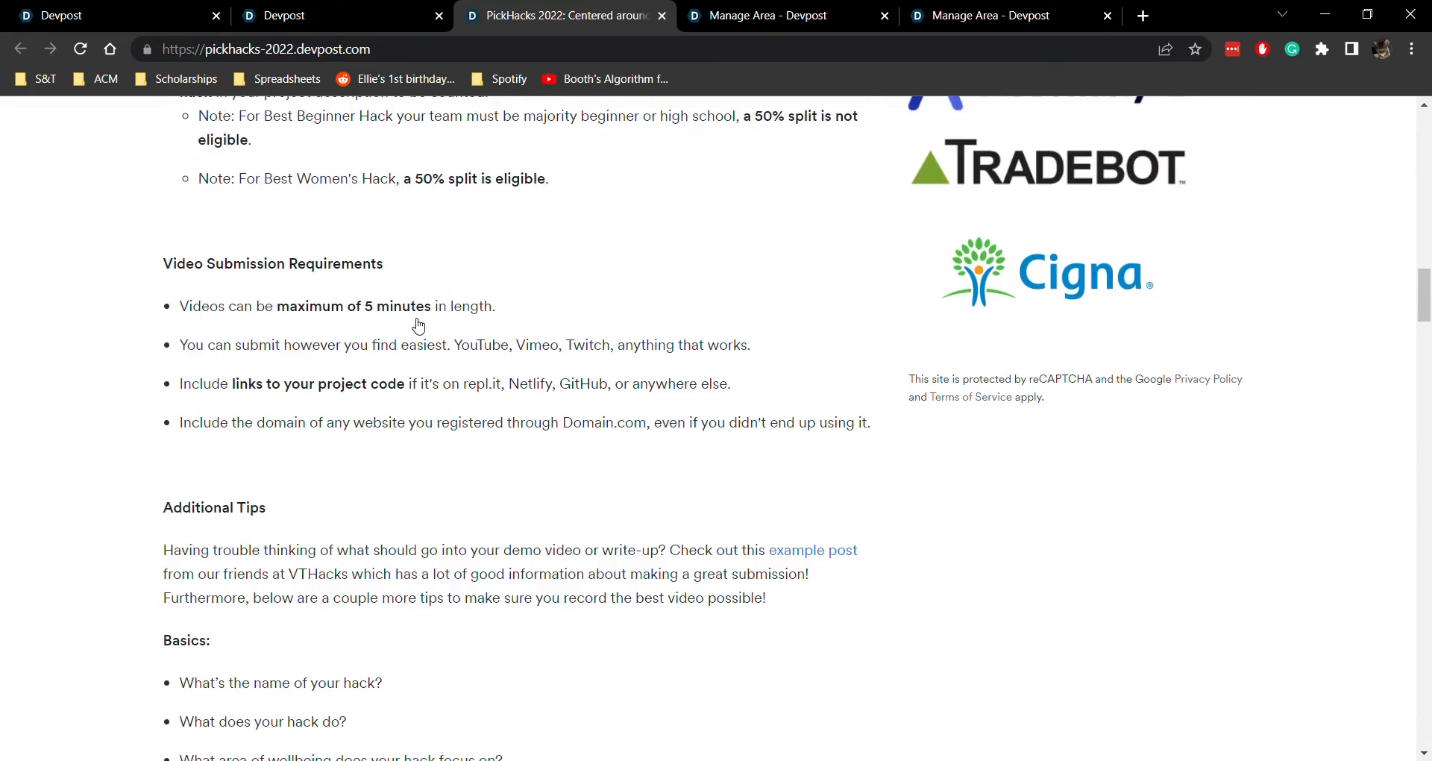
{"action": "left_click_drag", "start_coordinate": [196, 312], "coordinate": [499, 669]}
{"action": "left_click", "coordinate": [499, 669]}
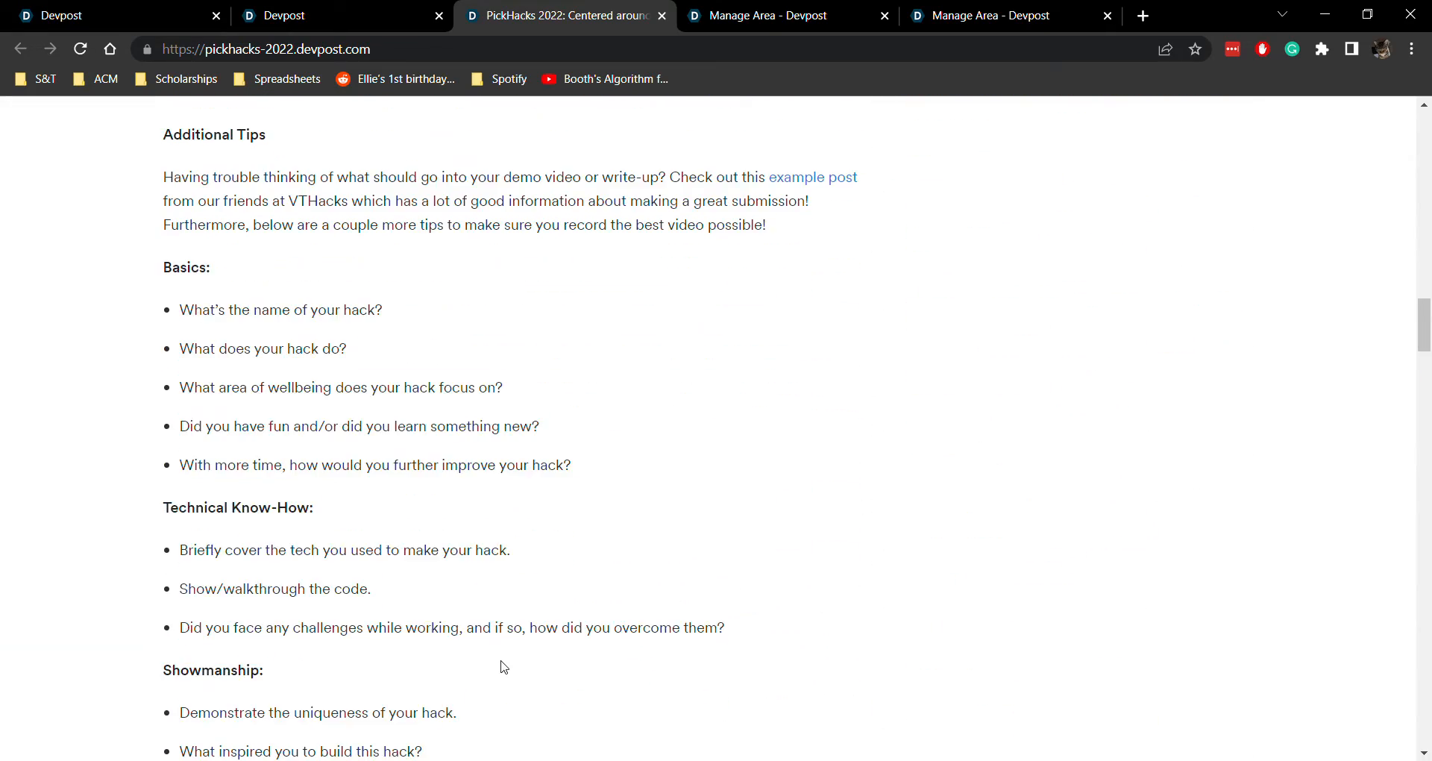
{"action": "scroll", "coordinate": [504, 666], "scroll_direction": "down", "scroll_amount": 1}
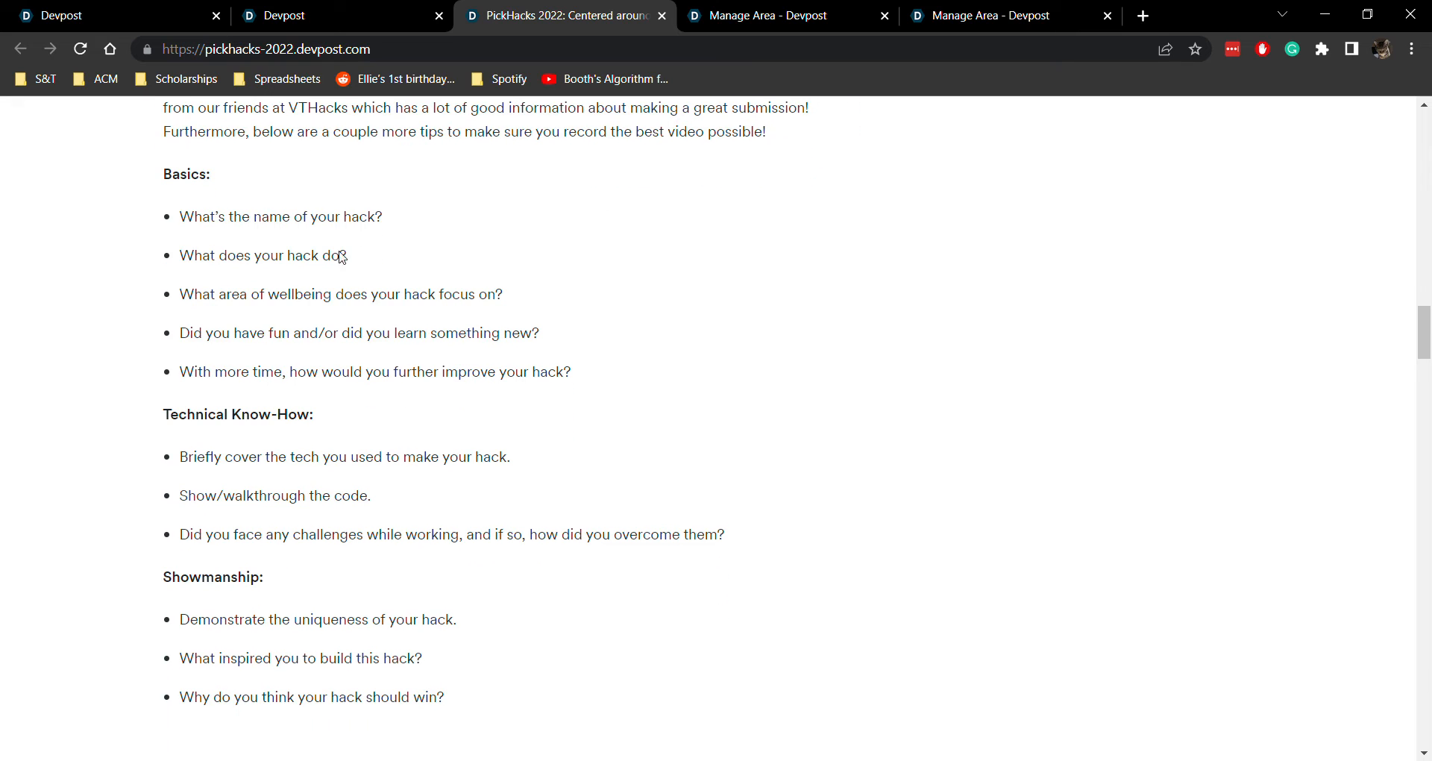
{"action": "left_click", "coordinate": [276, 15]}
{"action": "left_click", "coordinate": [149, 15]}
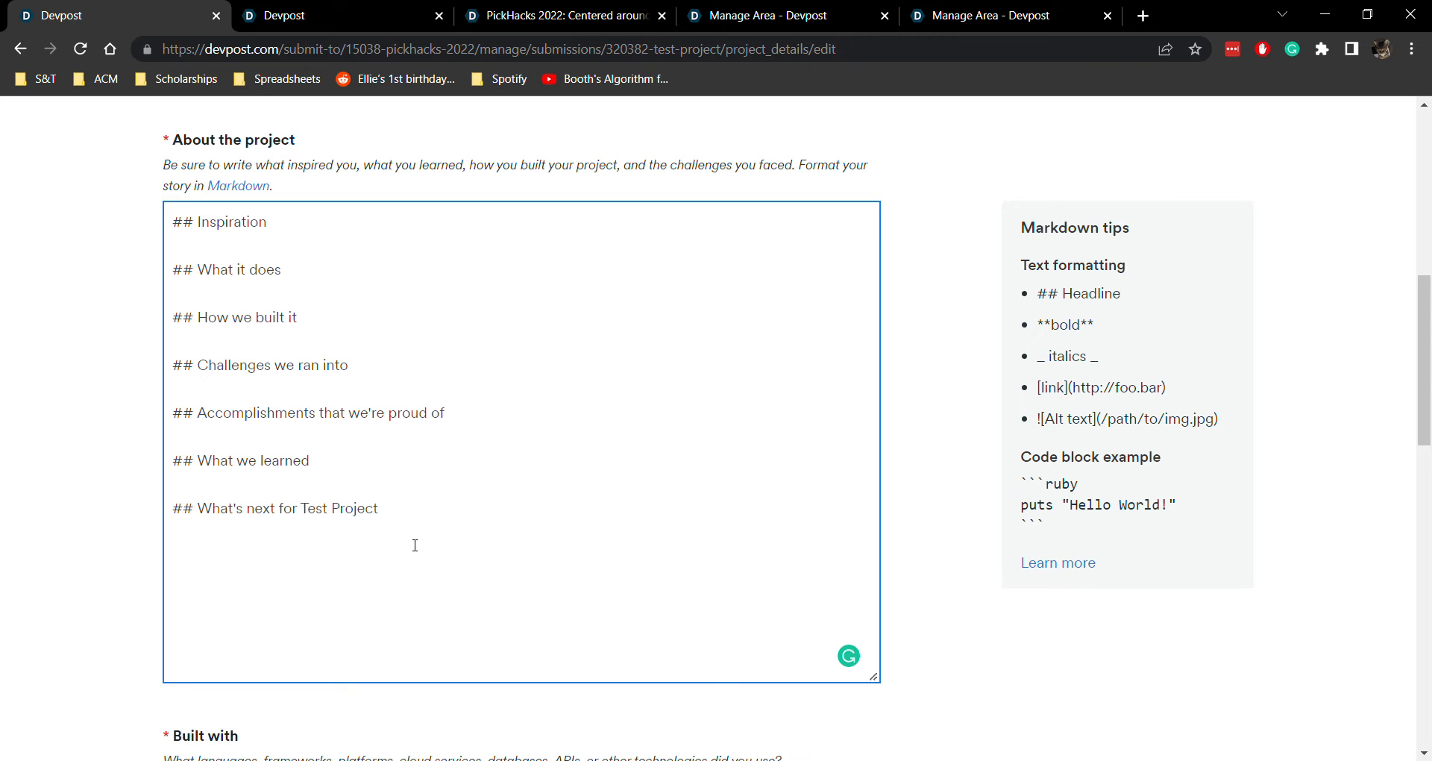
Add C++ as a Built with technology in the project details
{"action": "scroll", "coordinate": [421, 561], "scroll_direction": "down", "scroll_amount": 4}
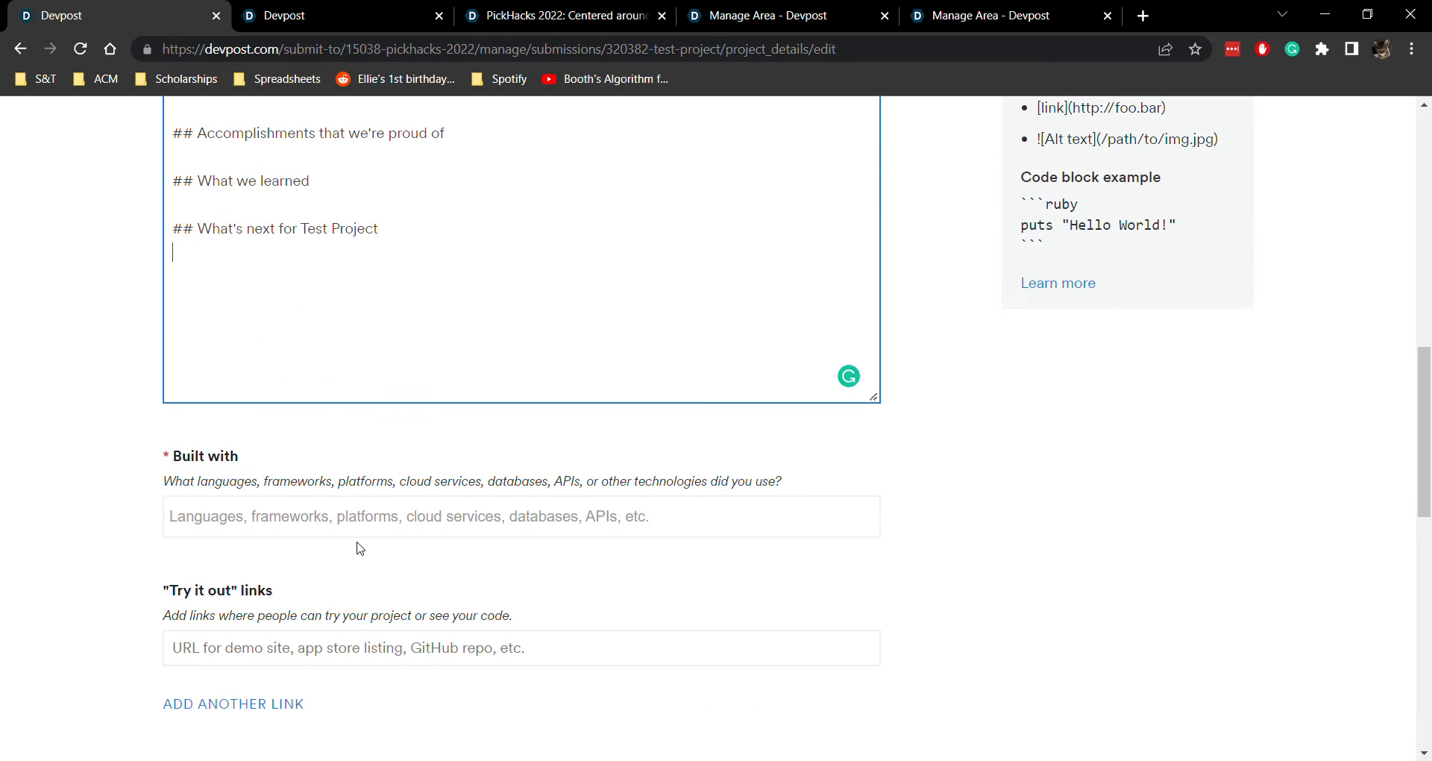
{"action": "scroll", "coordinate": [313, 418], "scroll_direction": "up", "scroll_amount": 6}
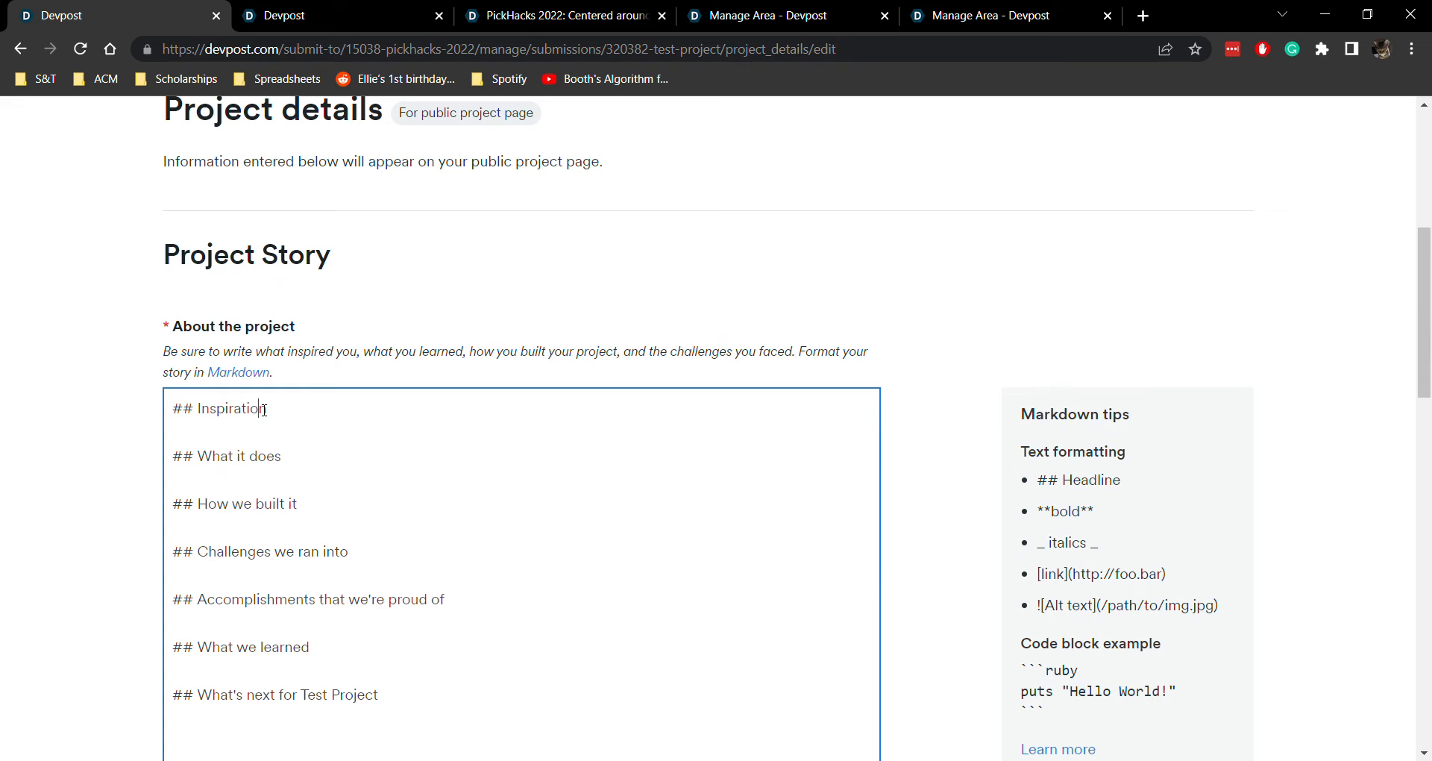
{"action": "scroll", "coordinate": [407, 594], "scroll_direction": "down", "scroll_amount": 6}
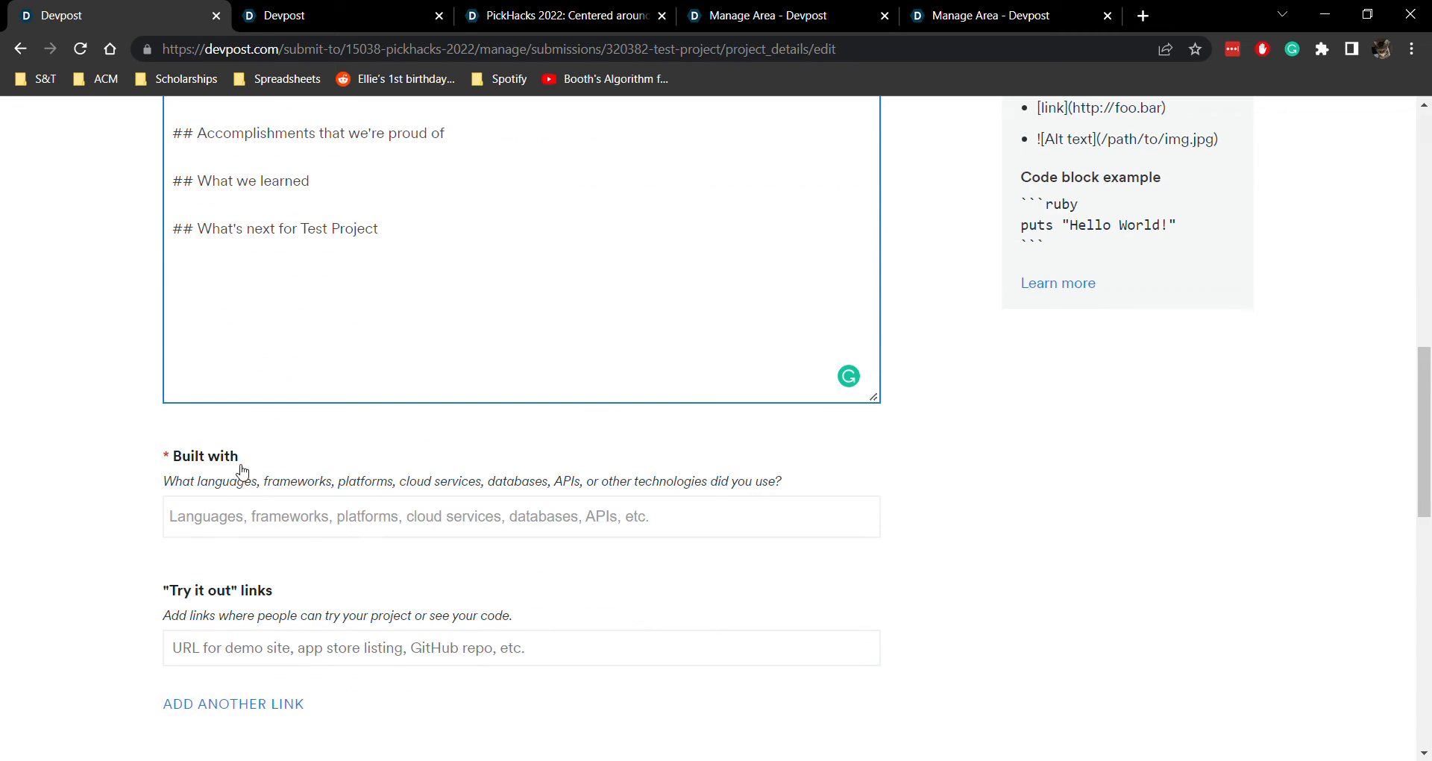
{"action": "left_click", "coordinate": [298, 514]}
{"action": "type", "text": "C++"}
{"action": "left_click", "coordinate": [282, 554]}
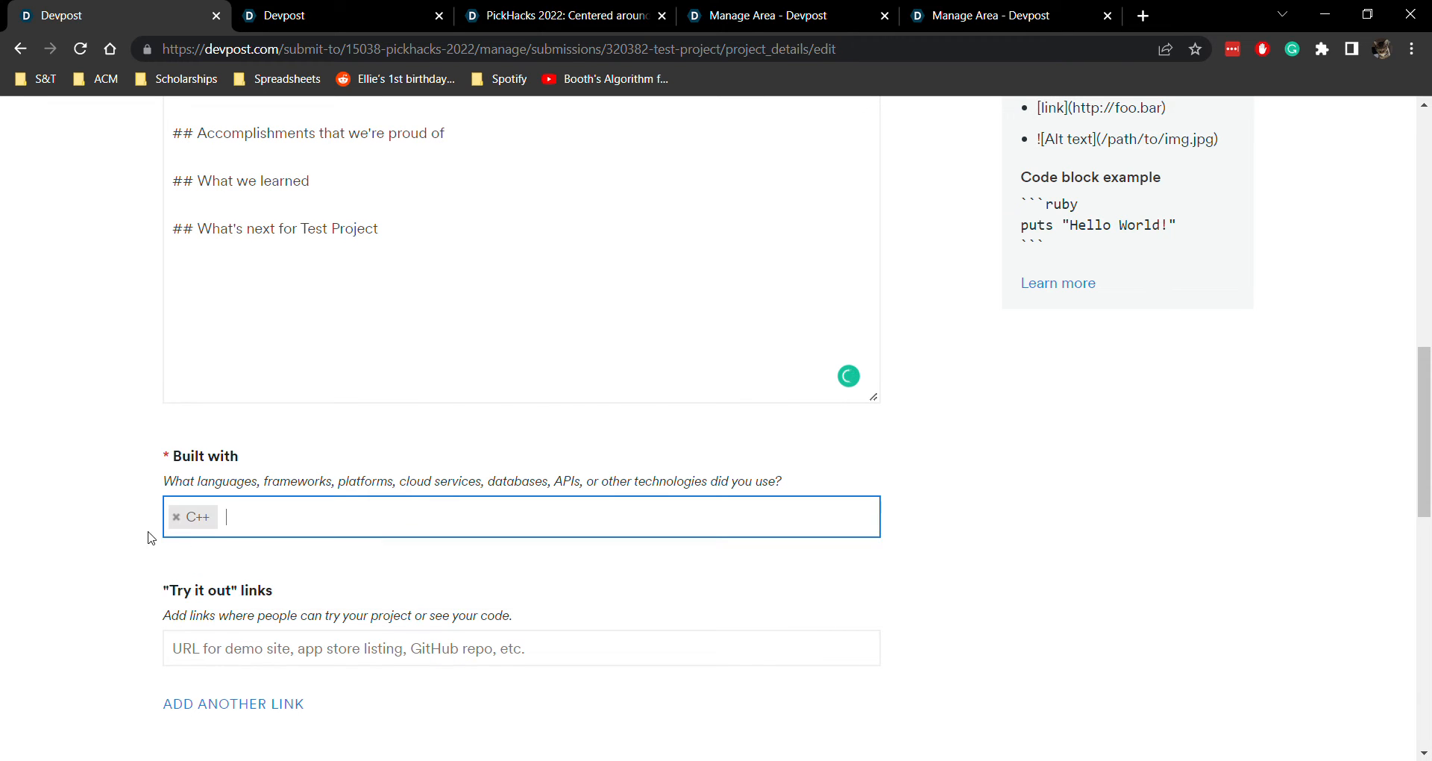
Enter github.com as the project's "Try it out" link
{"action": "scroll", "coordinate": [126, 536], "scroll_direction": "down", "scroll_amount": 2}
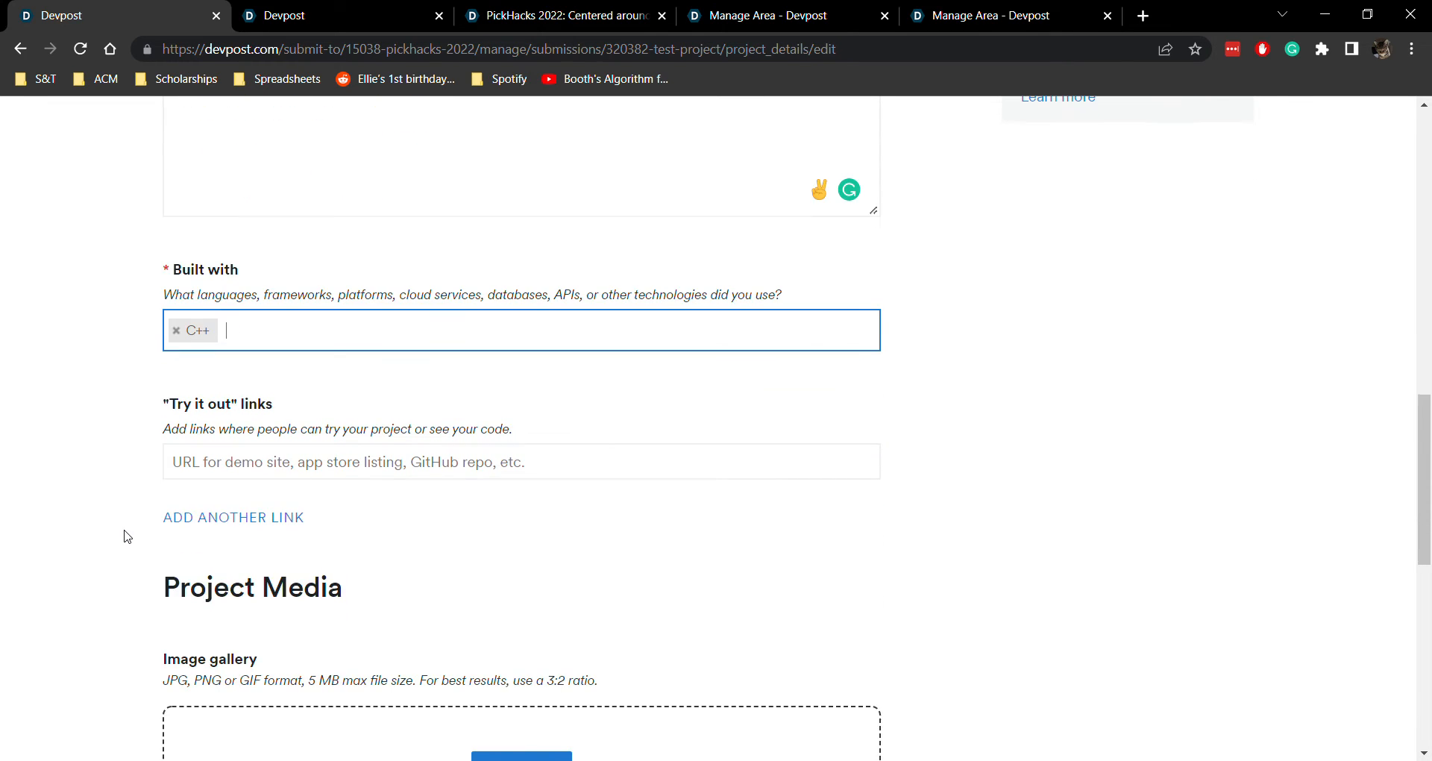
{"action": "left_click", "coordinate": [224, 461]}
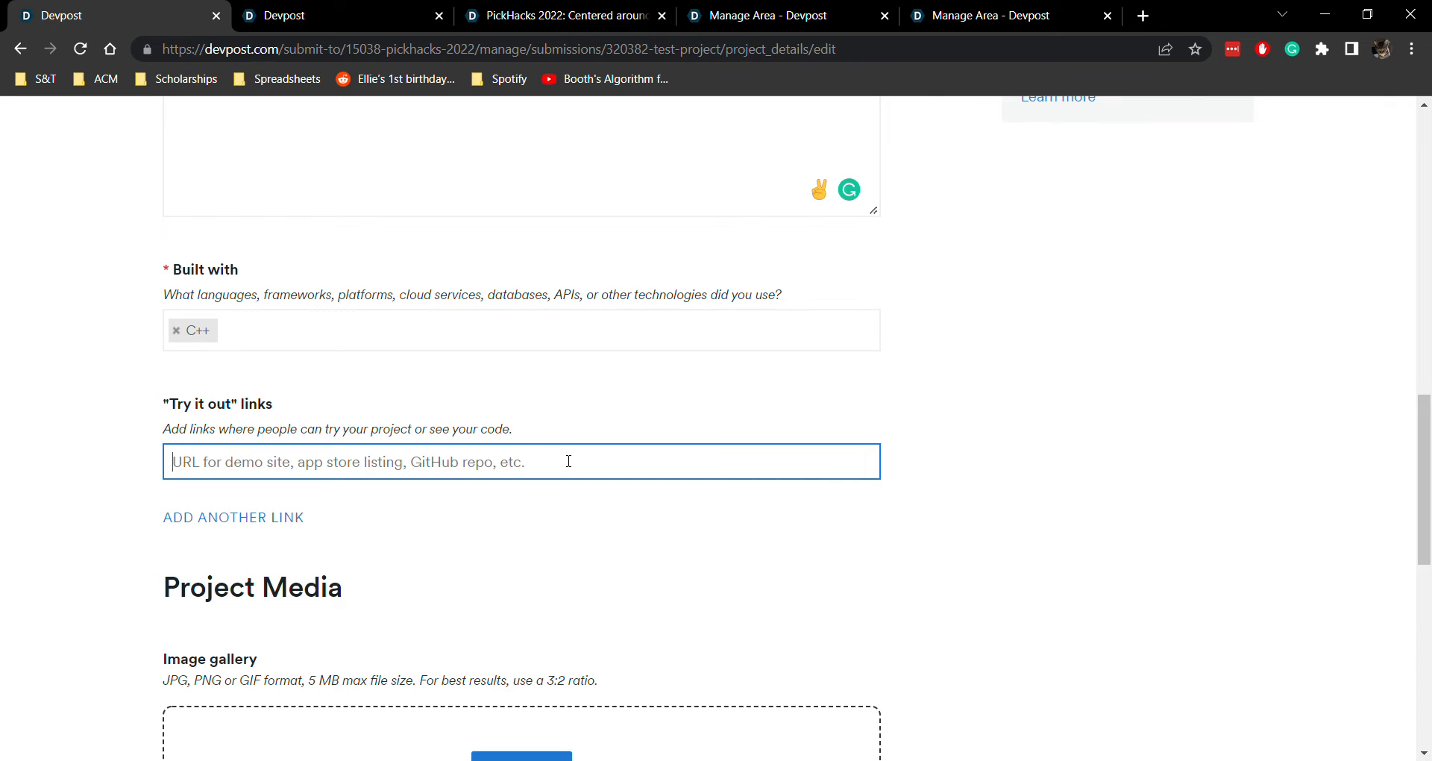
{"action": "type", "text": "github.com"}
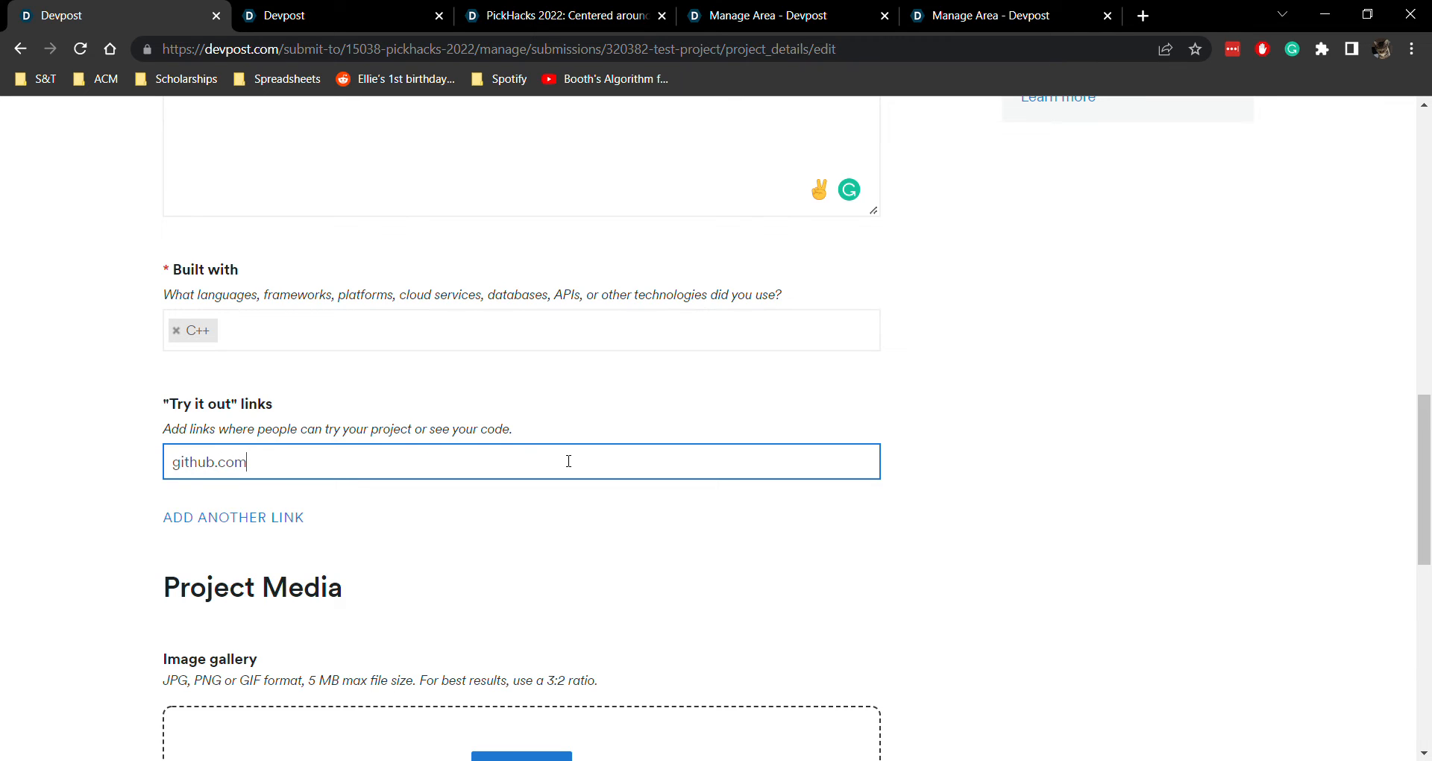
{"action": "left_click", "coordinate": [105, 495]}
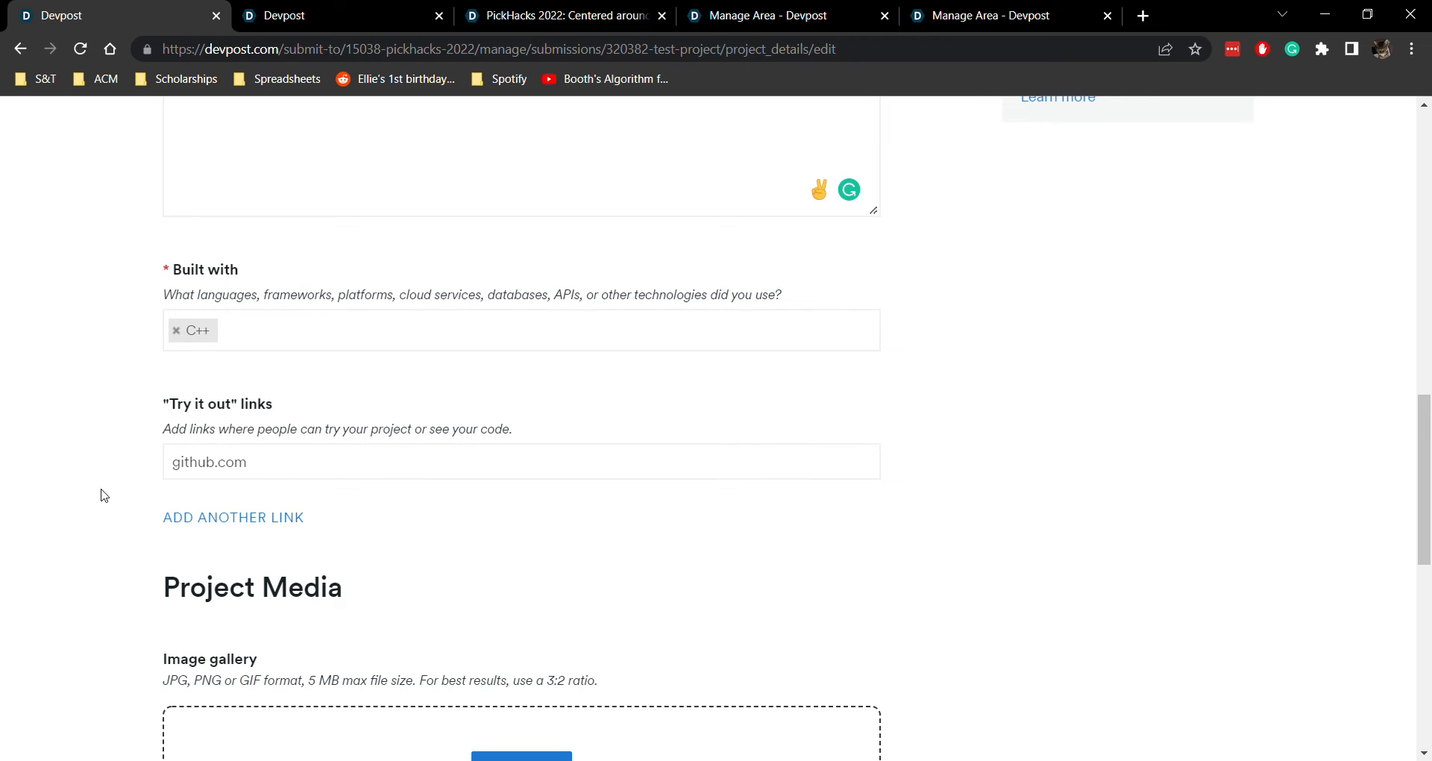
{"action": "left_click", "coordinate": [352, 463]}
{"action": "left_click_drag", "start_coordinate": [352, 463], "coordinate": [163, 462]}
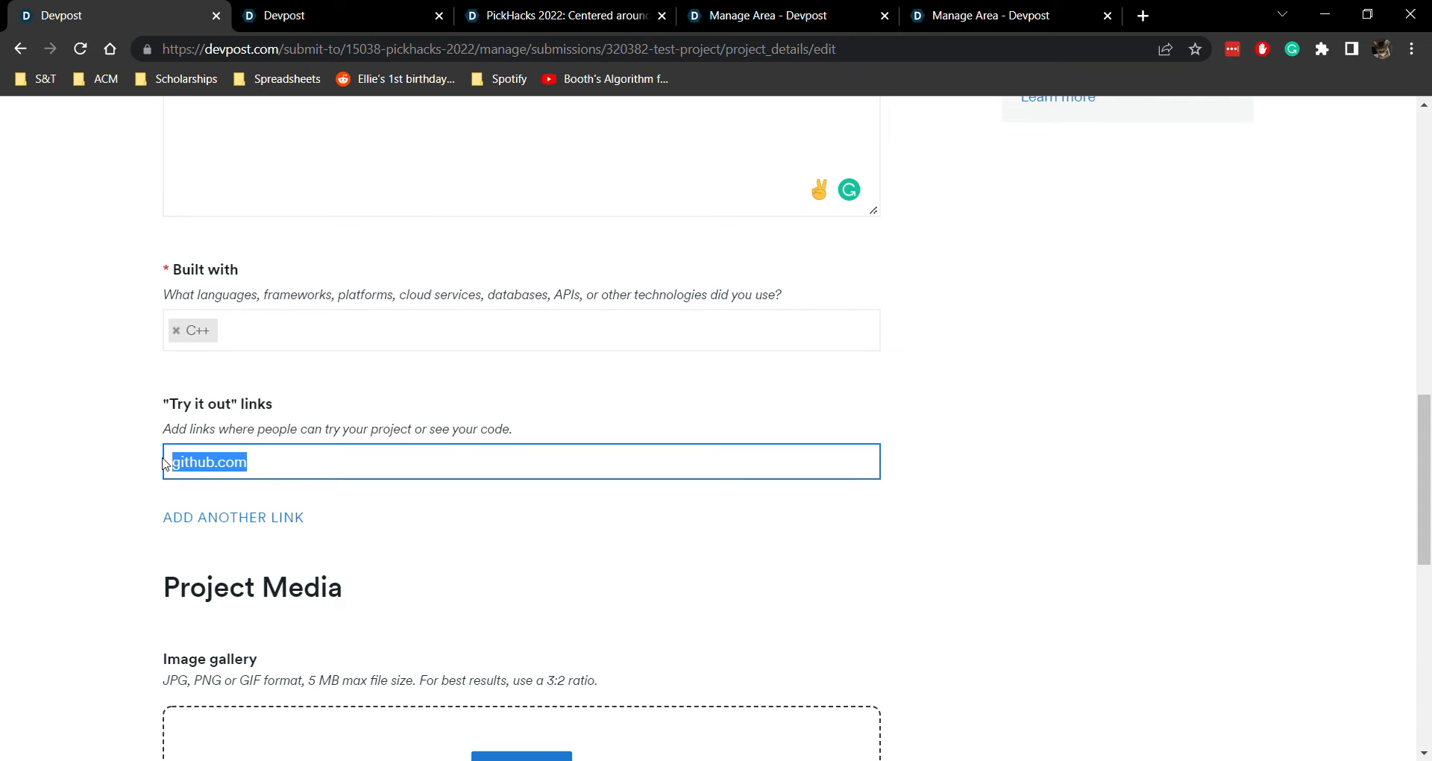
{"action": "scroll", "coordinate": [74, 484], "scroll_direction": "down", "scroll_amount": 4}
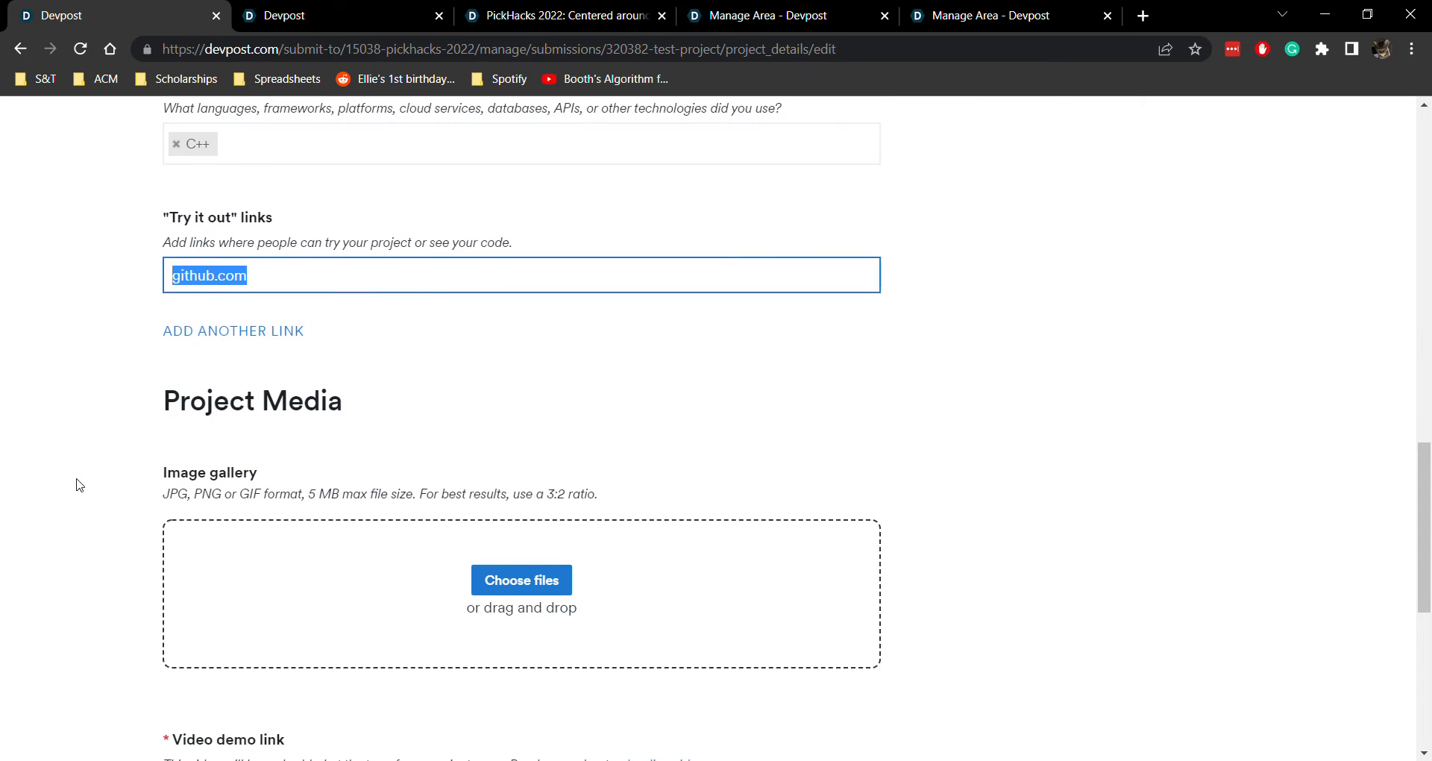
{"action": "scroll", "coordinate": [96, 454], "scroll_direction": "down", "scroll_amount": 3}
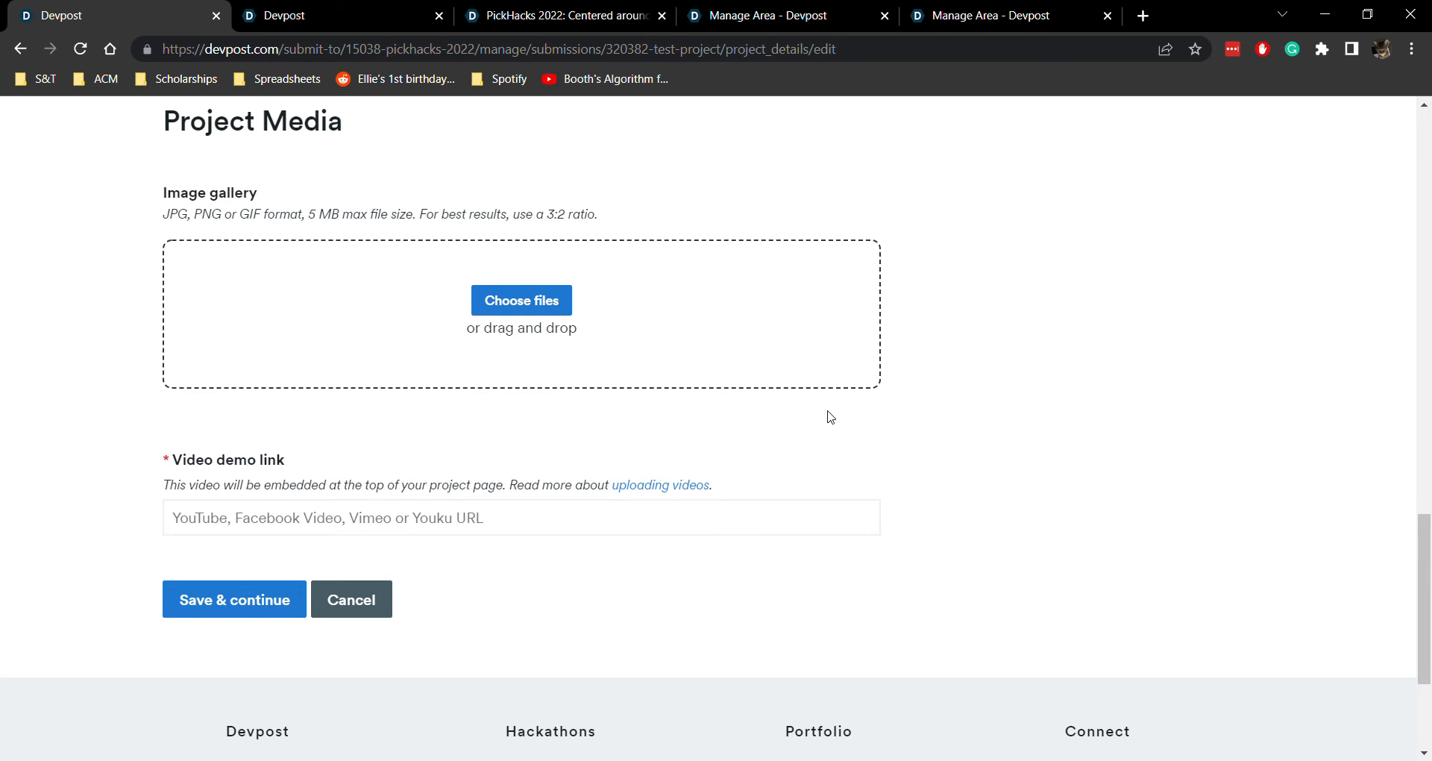
{"action": "left_click", "coordinate": [355, 515]}
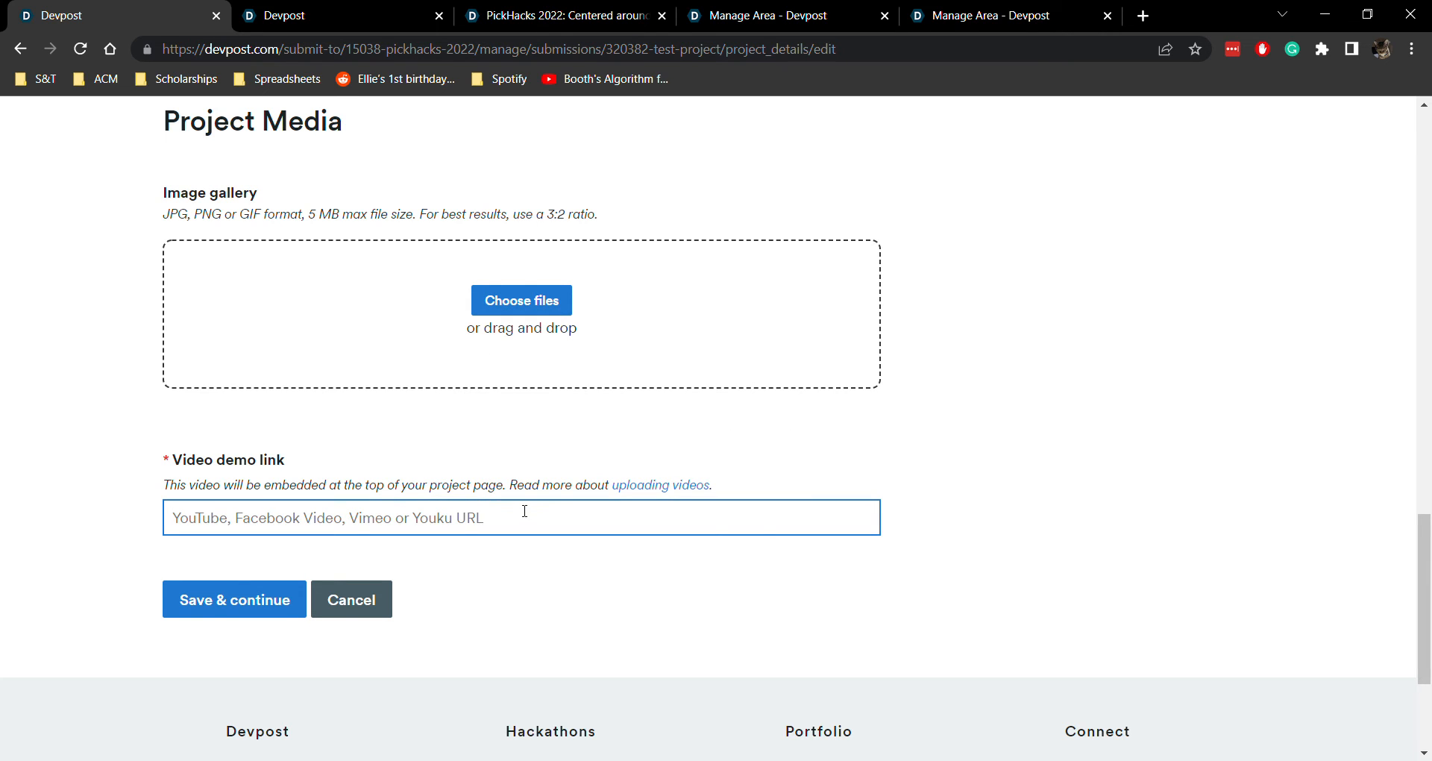
{"action": "type", "text": "https://www.youtube.com/watch?v=dQw4w9WgXcQ"}
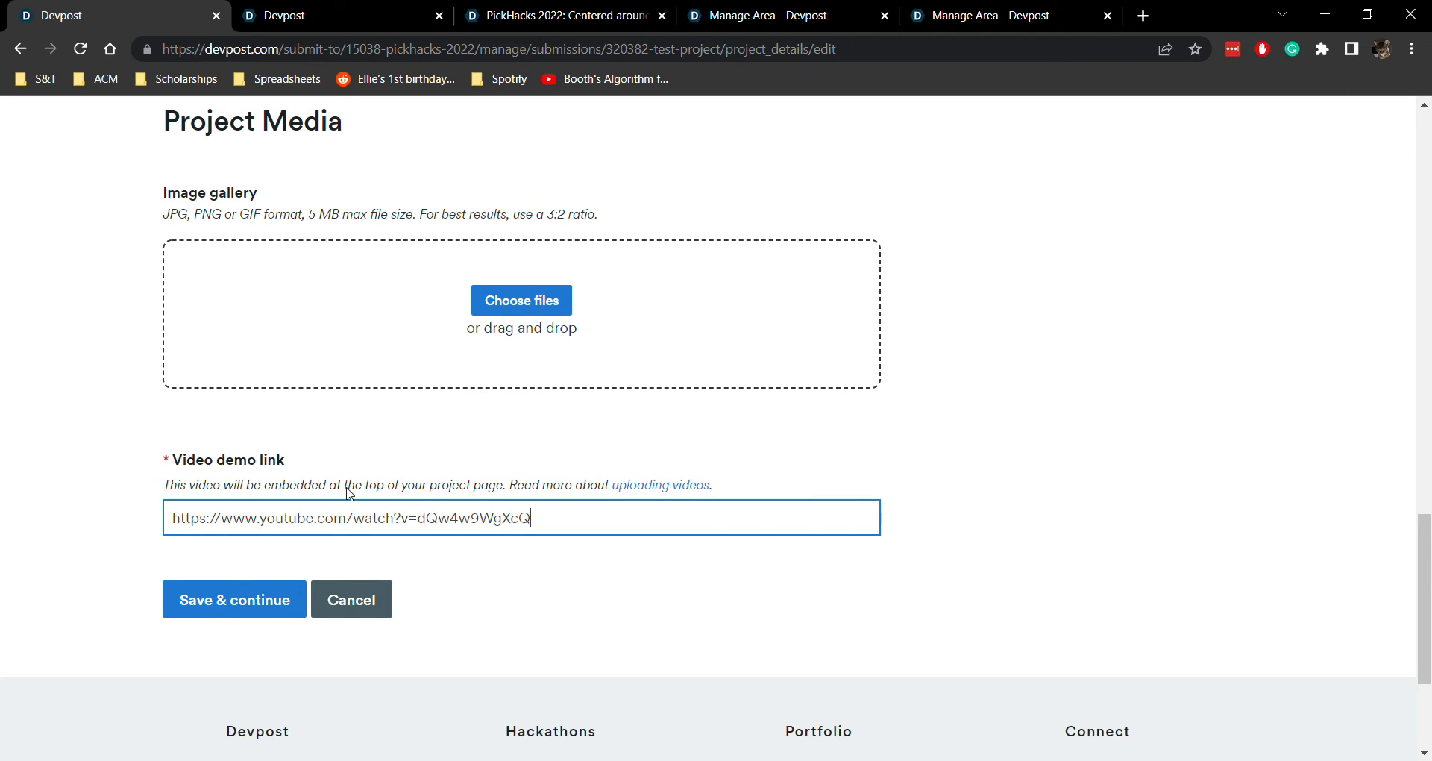
{"action": "left_click", "coordinate": [147, 517]}
{"action": "left_click", "coordinate": [238, 524]}
{"action": "left_click_drag", "start_coordinate": [186, 526], "coordinate": [535, 526]}
{"action": "left_click", "coordinate": [537, 527]}
{"action": "left_click", "coordinate": [291, 602]}
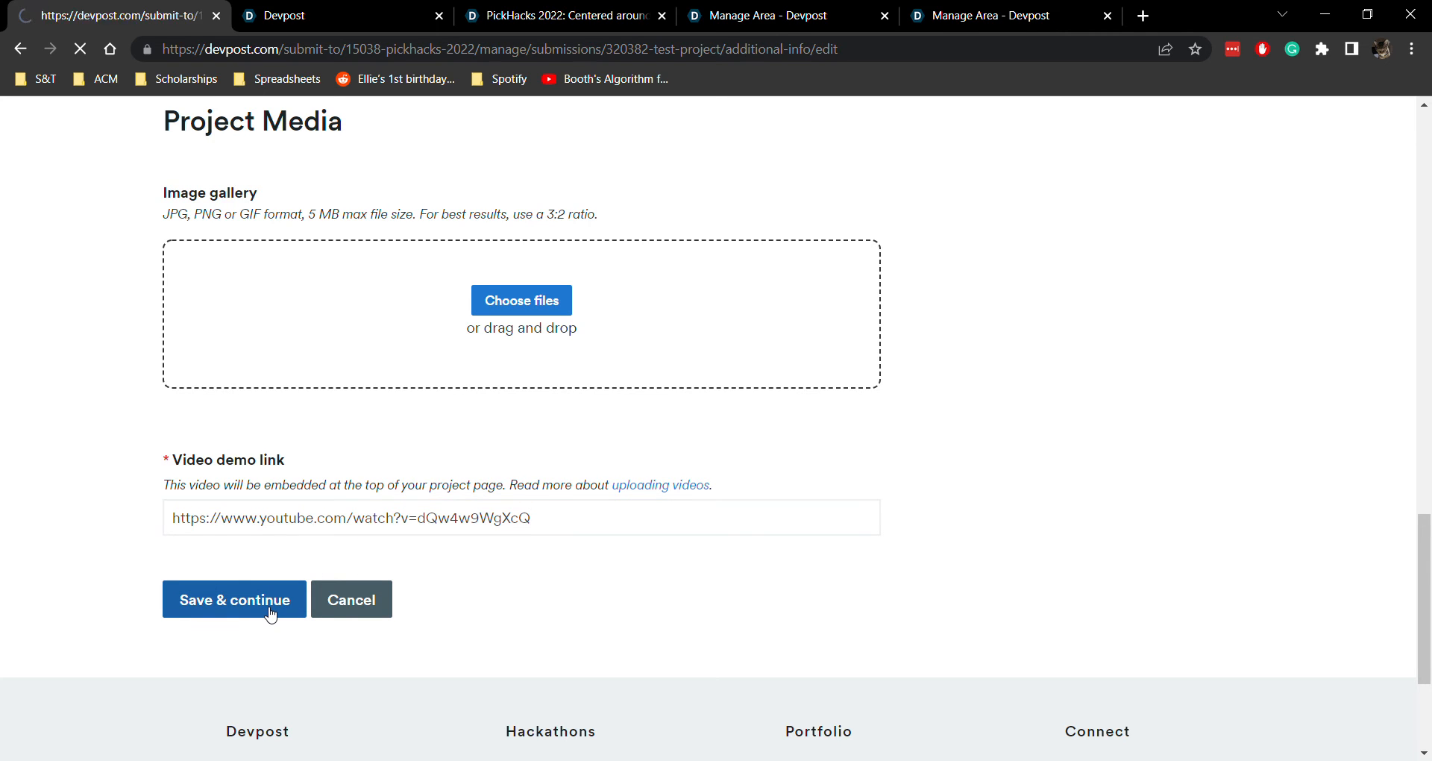
Select 1st Place - Financial Wellness Track and 1st Place - Mental Wellness Track as the project's Sponsor / Special Prizes
{"action": "scroll", "coordinate": [401, 567], "scroll_direction": "down", "scroll_amount": 1}
{"action": "scroll", "coordinate": [401, 566], "scroll_direction": "down", "scroll_amount": 1}
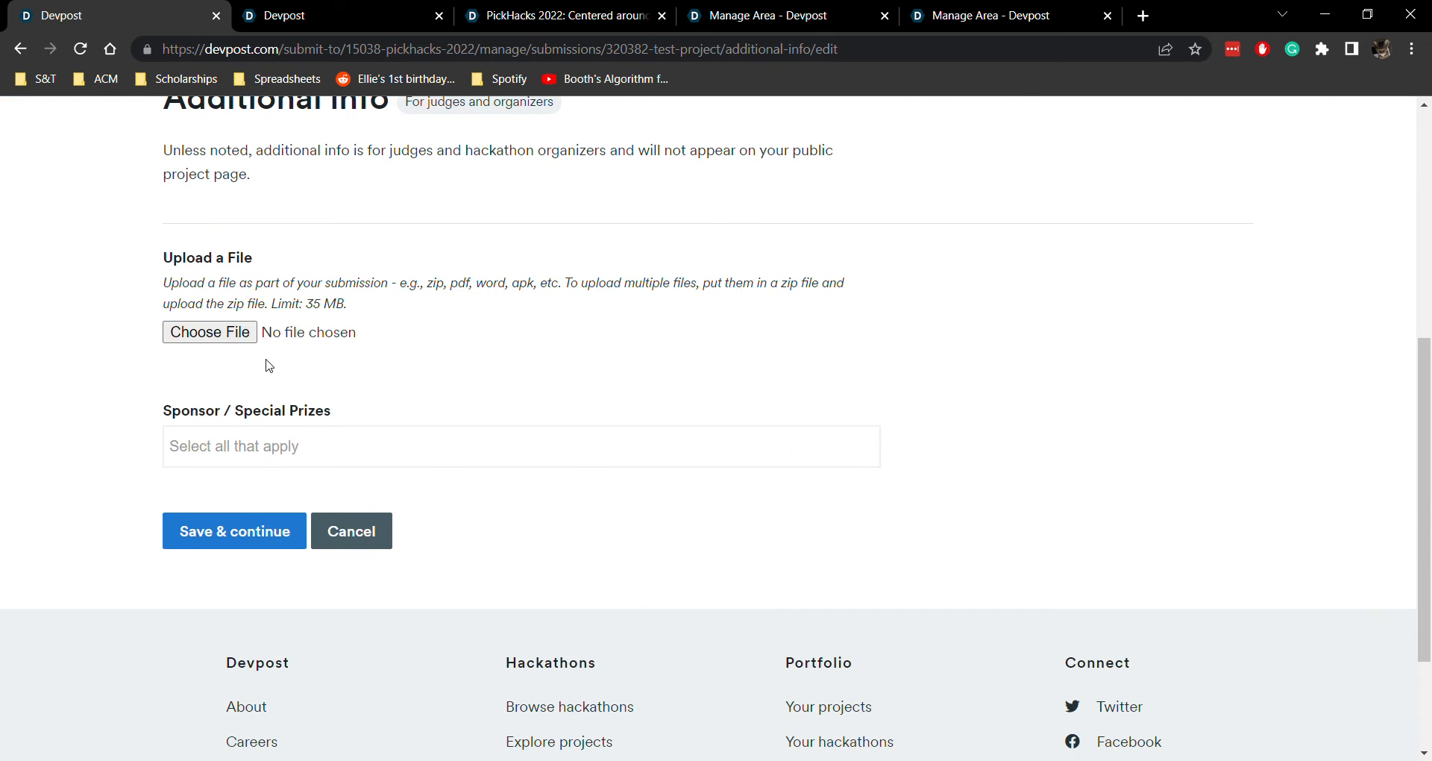
{"action": "scroll", "coordinate": [380, 367], "scroll_direction": "up", "scroll_amount": 1}
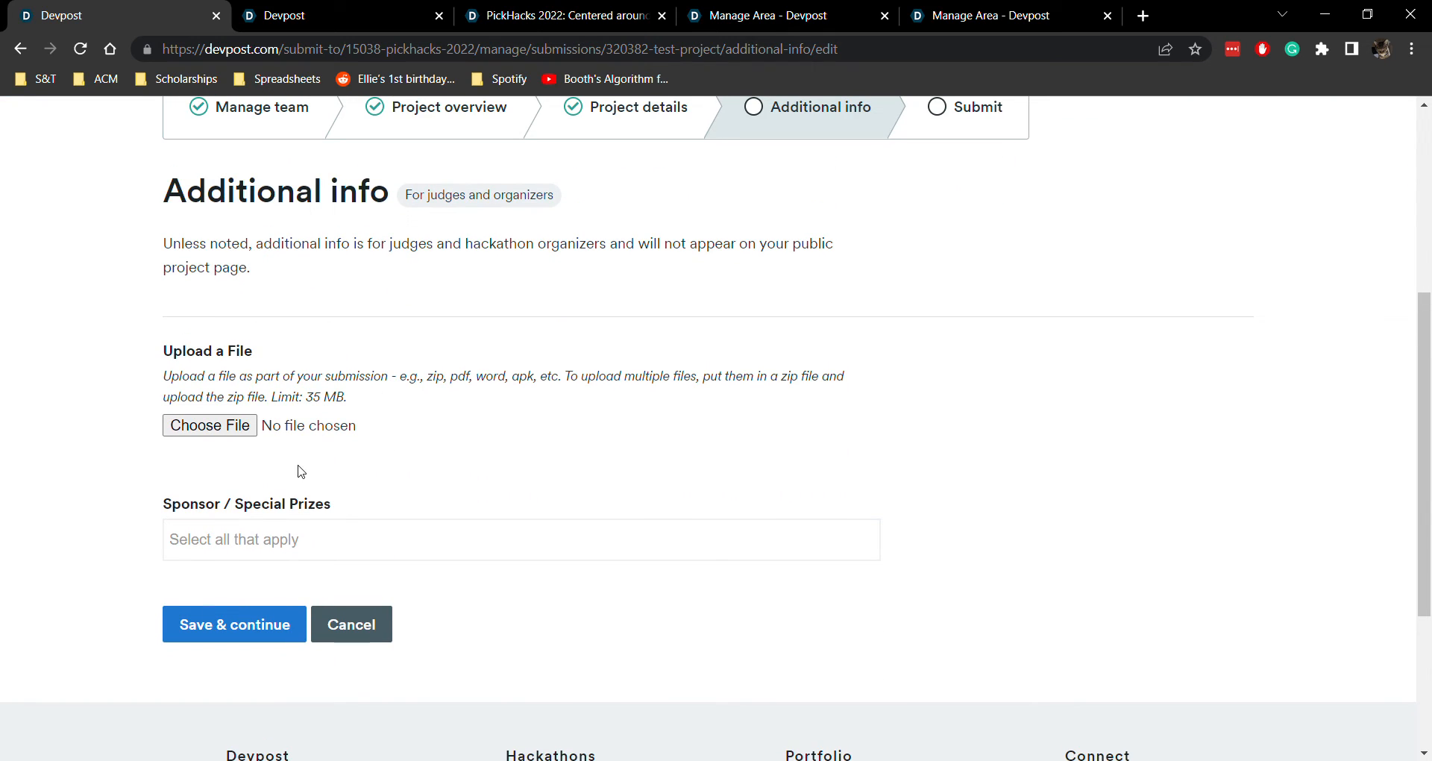
{"action": "left_click", "coordinate": [306, 545]}
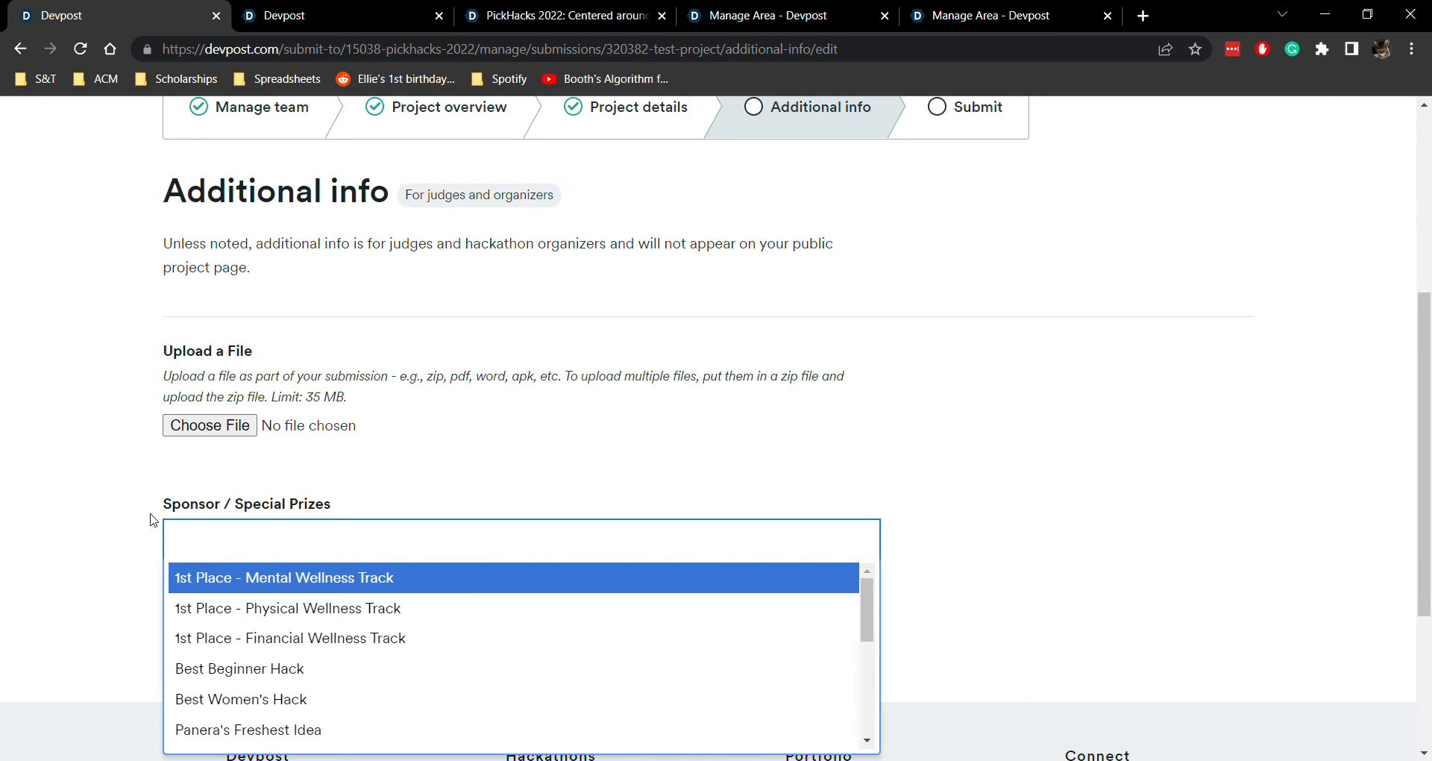
{"action": "scroll", "coordinate": [149, 520], "scroll_direction": "down", "scroll_amount": 2}
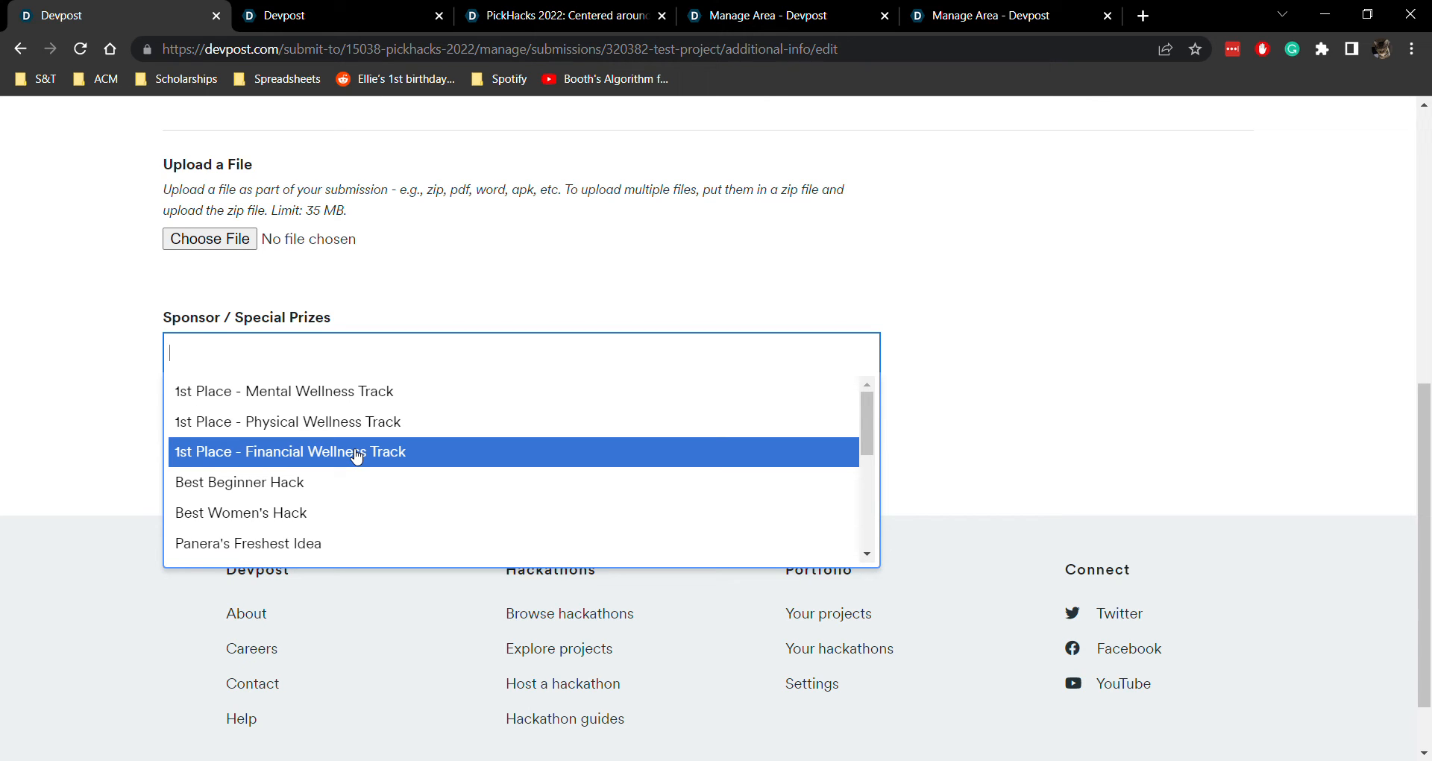
{"action": "left_click", "coordinate": [356, 456]}
{"action": "left_click", "coordinate": [448, 367]}
{"action": "left_click", "coordinate": [346, 407]}
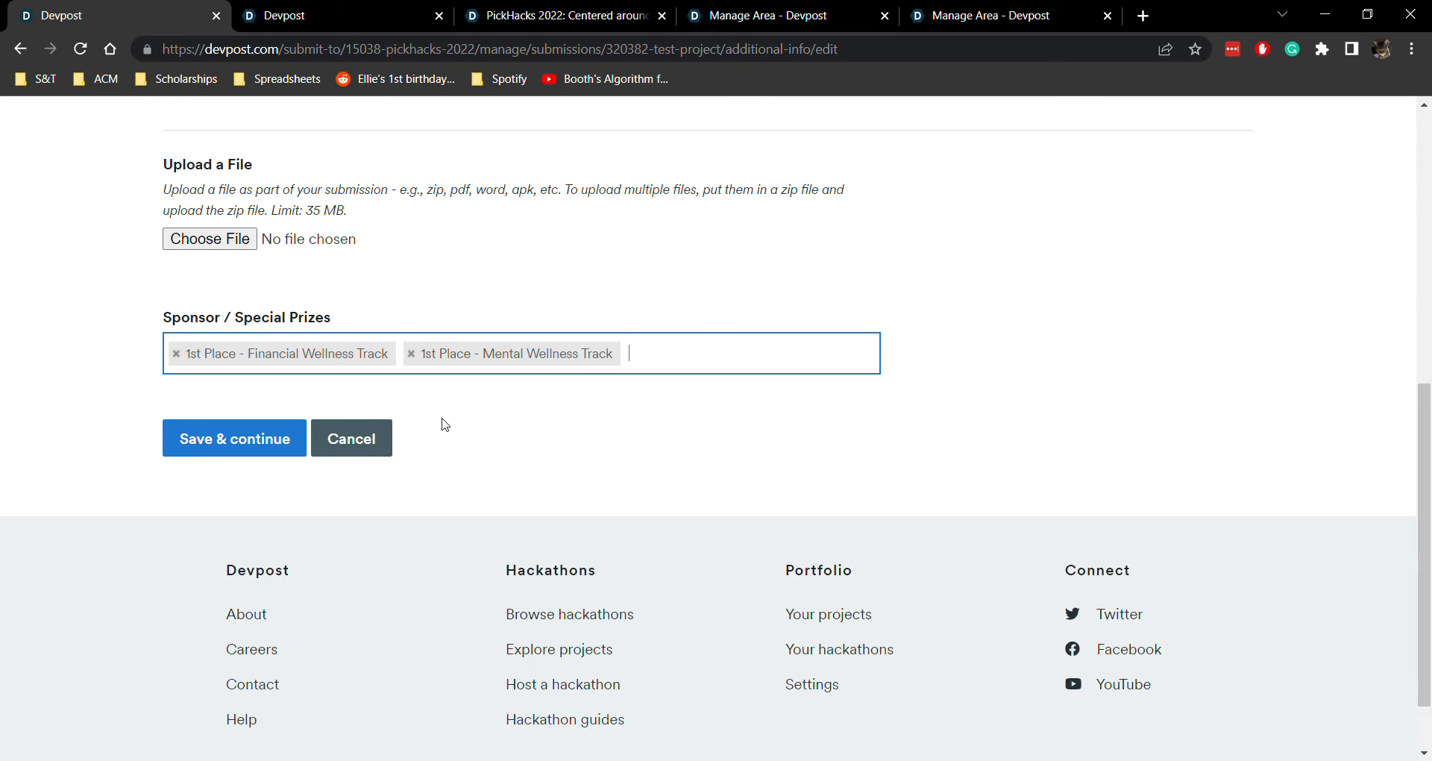
Add Best AssemblyAI Hack to the project's Sponsor / Special Prizes
{"action": "left_click", "coordinate": [639, 350]}
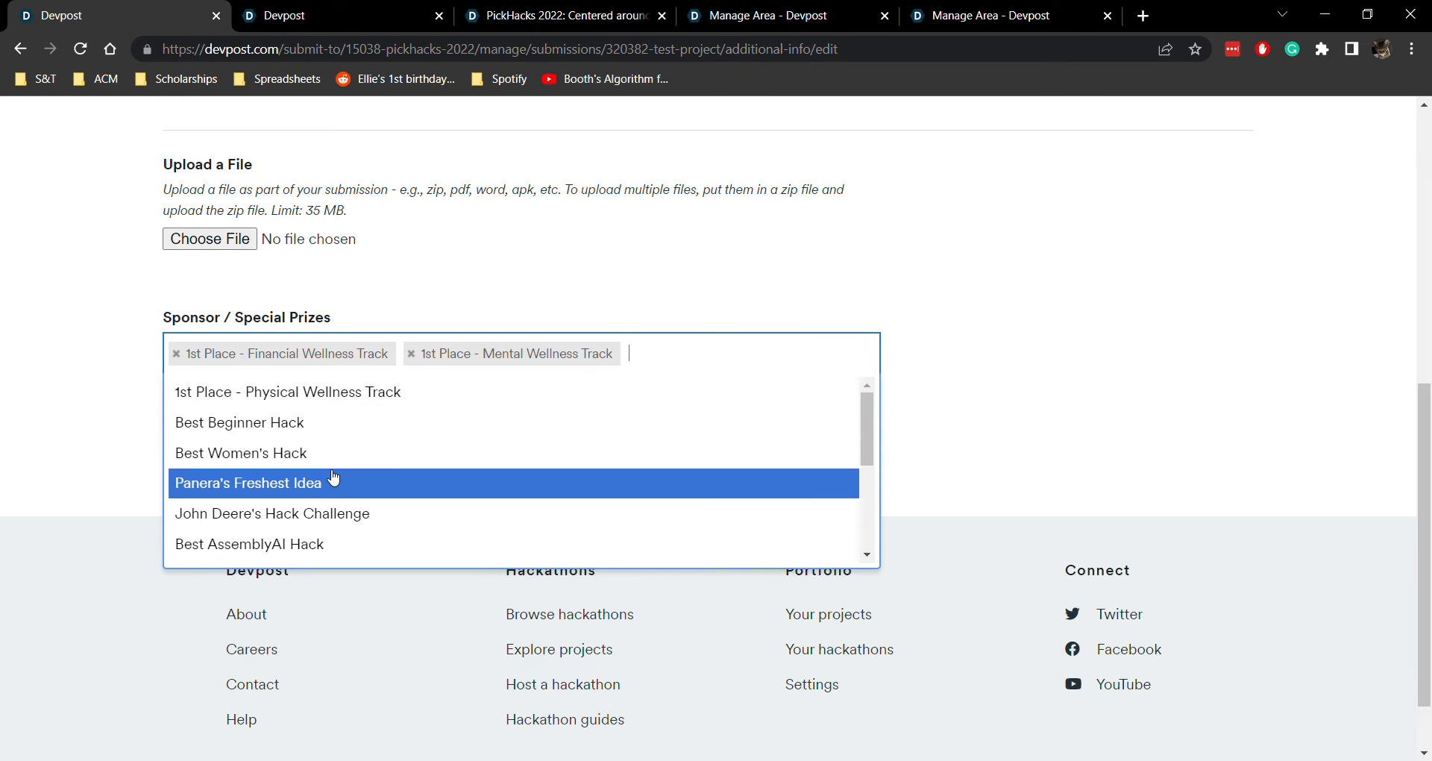
{"action": "scroll", "coordinate": [416, 479], "scroll_direction": "down", "scroll_amount": 1}
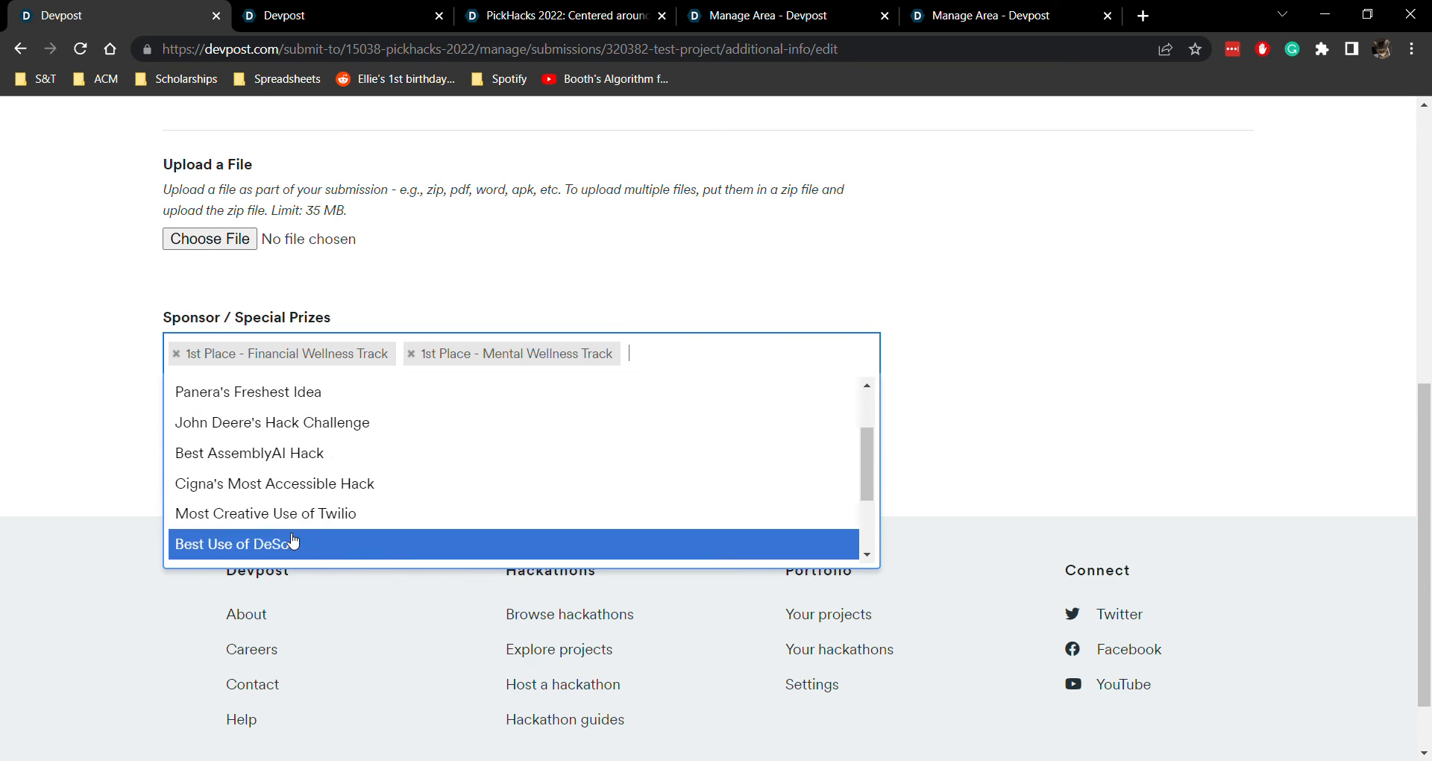
{"action": "left_click", "coordinate": [297, 453]}
{"action": "left_click", "coordinate": [833, 358]}
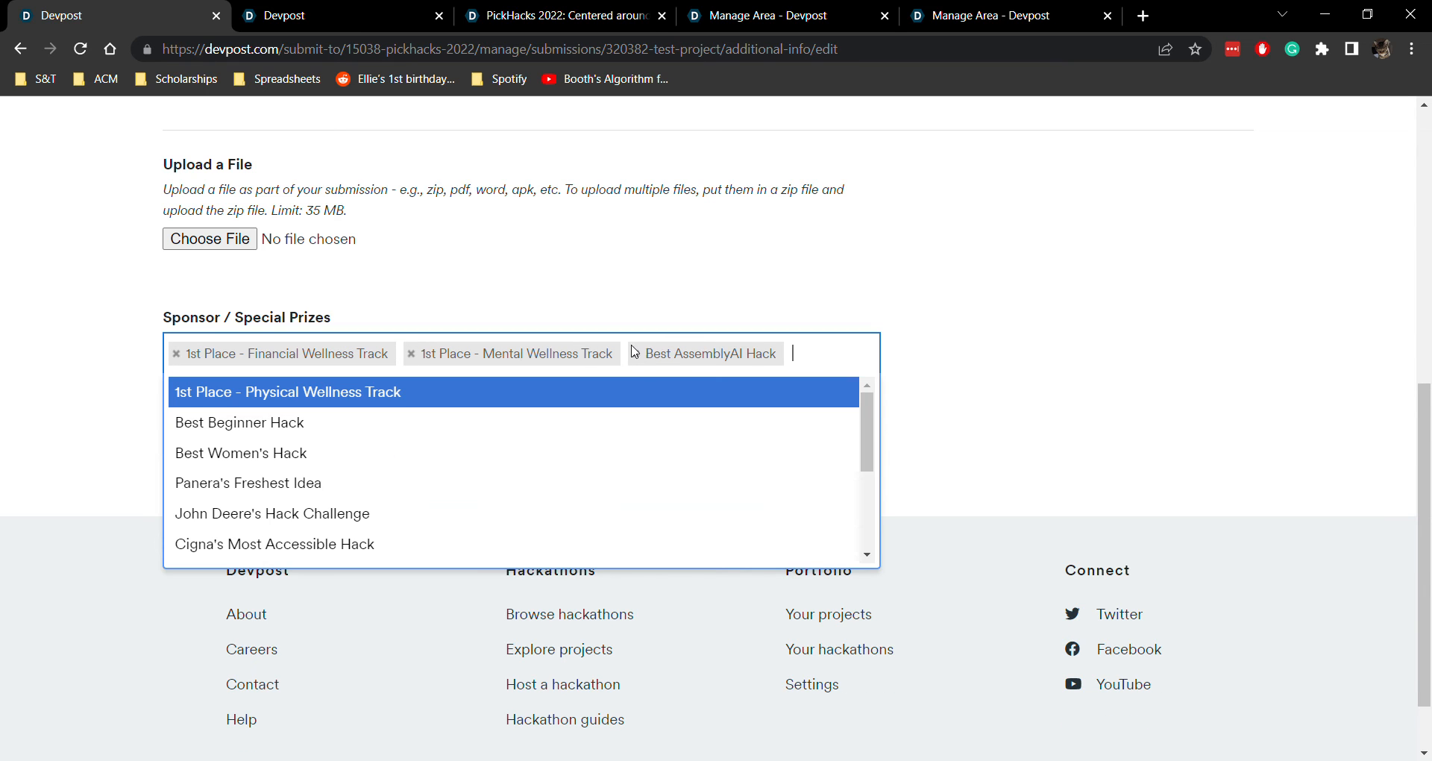
{"action": "left_click", "coordinate": [416, 353]}
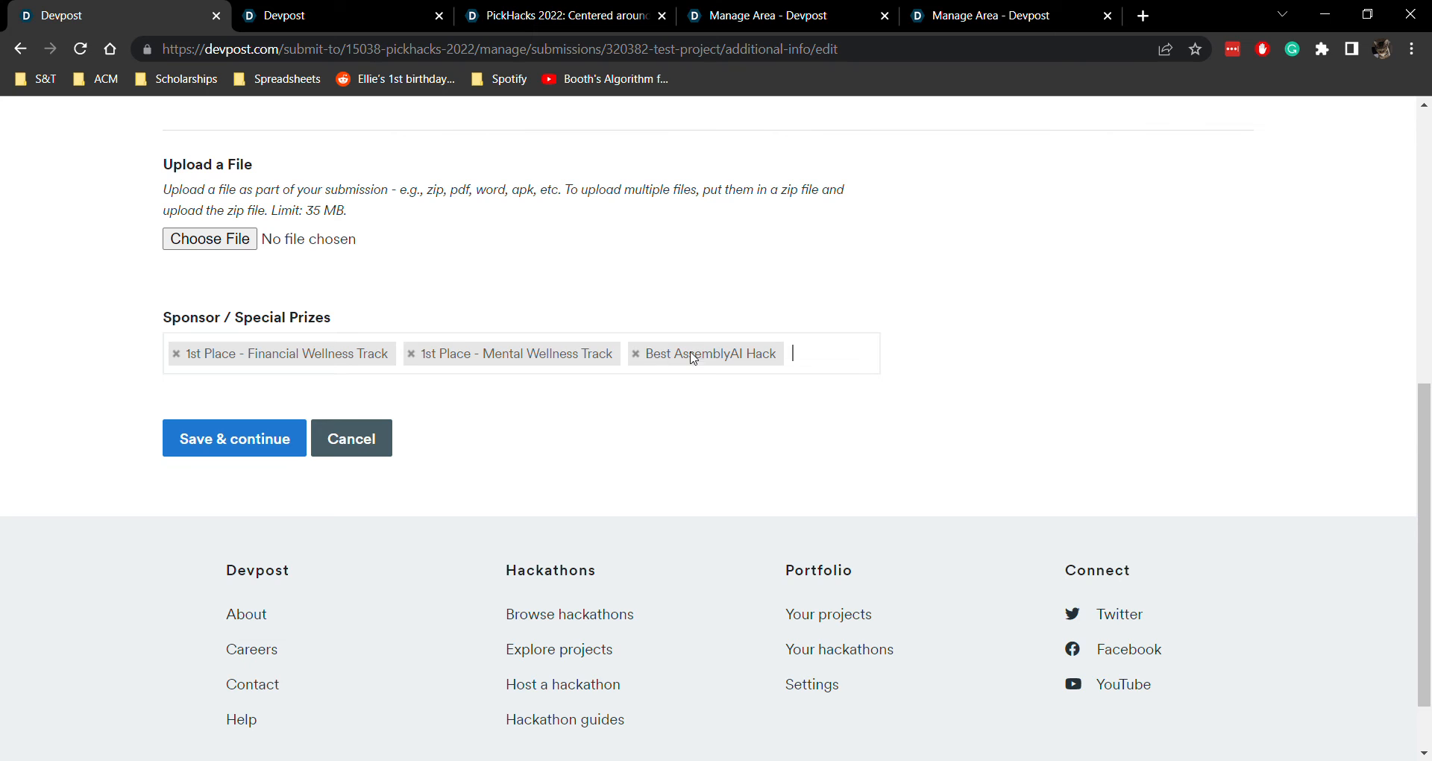
Remove 1st Place - Mental Wellness Track from the selected prizes and add Best Women's Hack
{"action": "left_click", "coordinate": [411, 353]}
{"action": "left_click", "coordinate": [626, 355]}
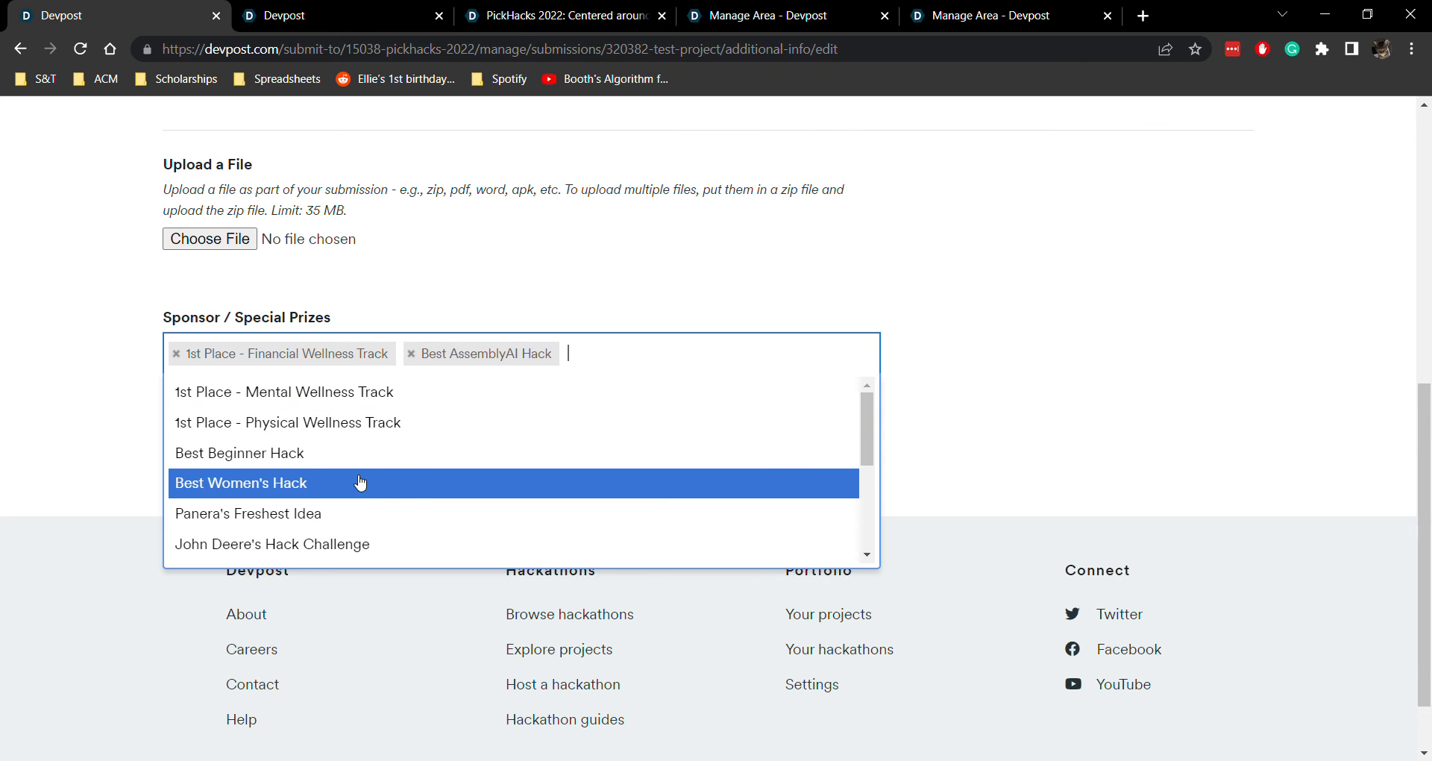
{"action": "left_click", "coordinate": [345, 487]}
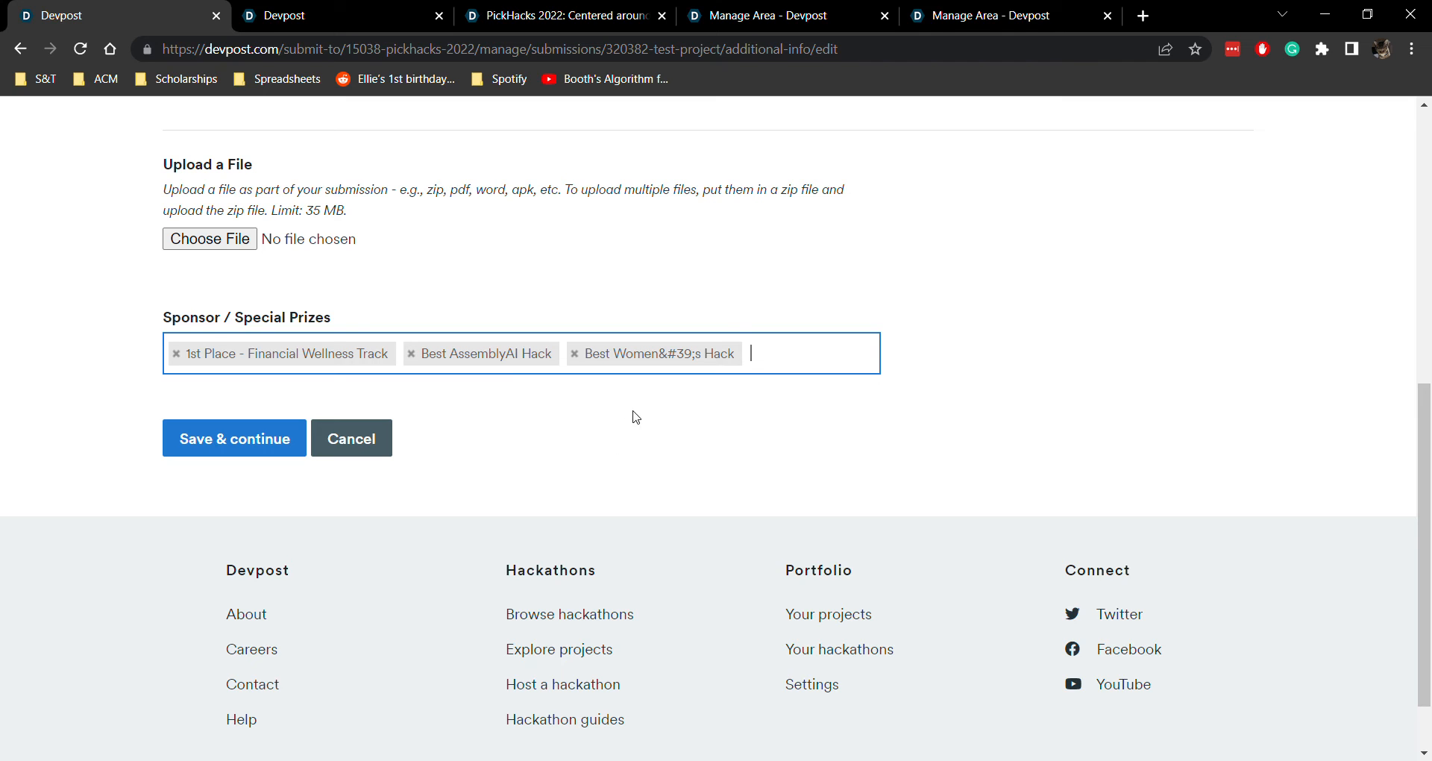
Remove the Best Women's Hack and Best AssemblyAI Hack prizes, and select Best Women's Hack and Best Beginner Hack
{"action": "left_click", "coordinate": [575, 354]}
{"action": "left_click", "coordinate": [411, 354]}
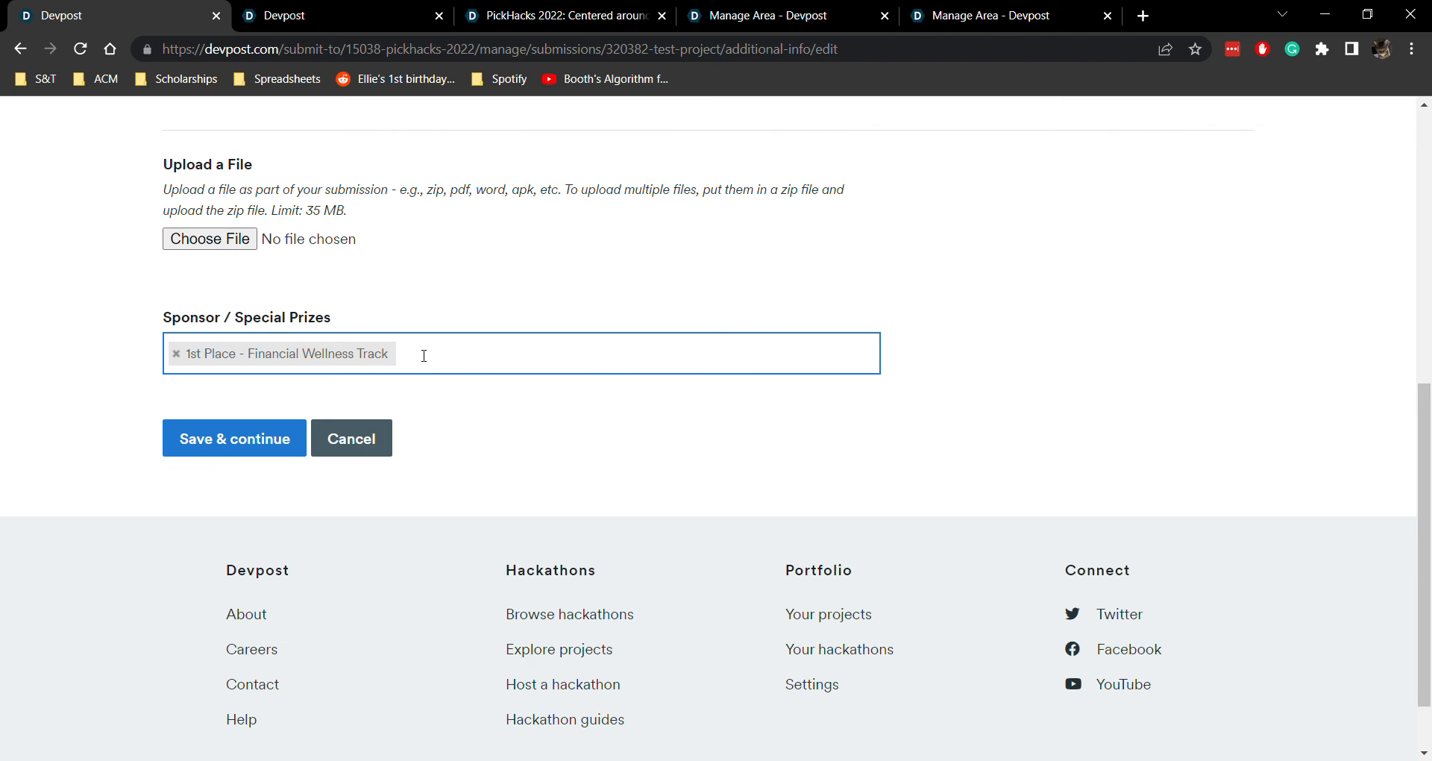
{"action": "left_click", "coordinate": [569, 364]}
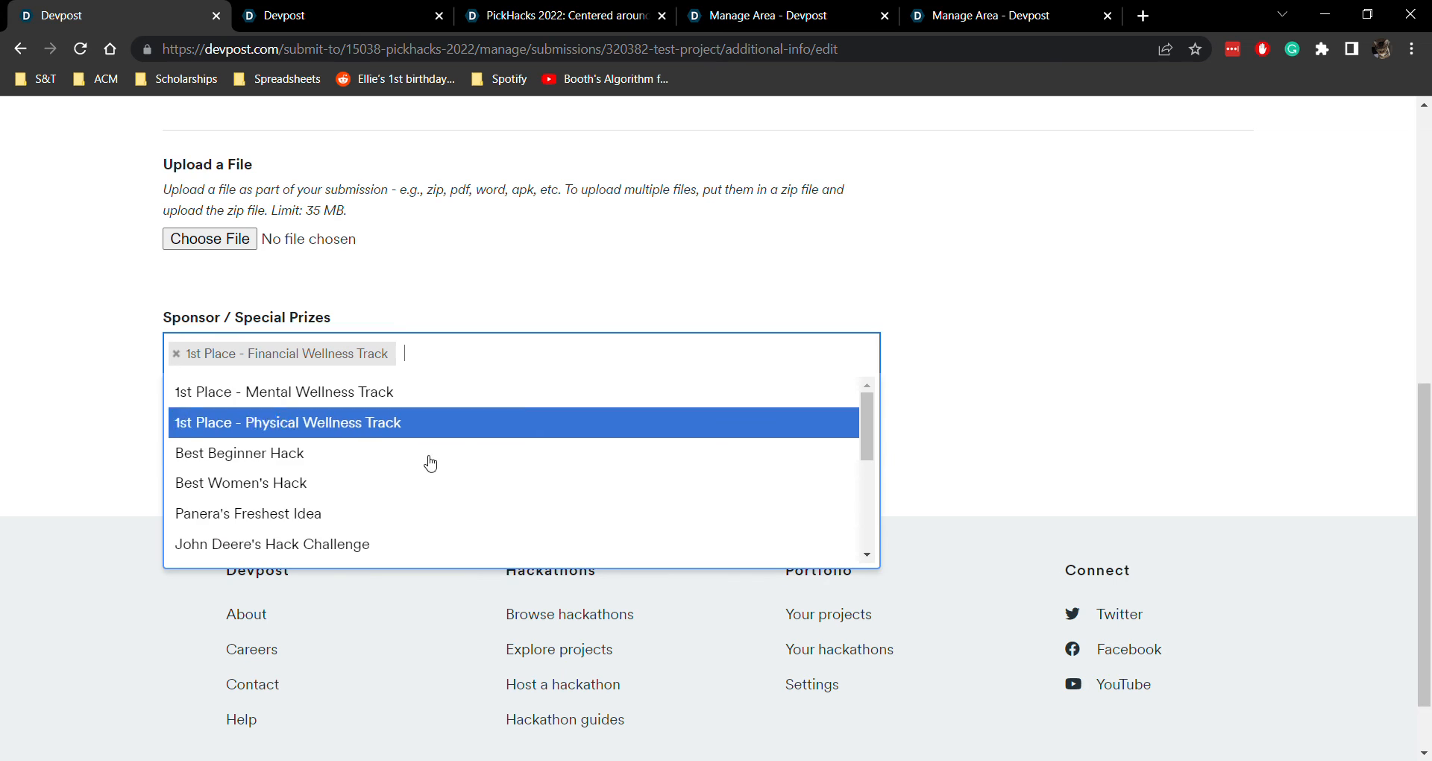
{"action": "left_click", "coordinate": [351, 484]}
{"action": "left_click", "coordinate": [637, 357]}
{"action": "left_click", "coordinate": [377, 470]}
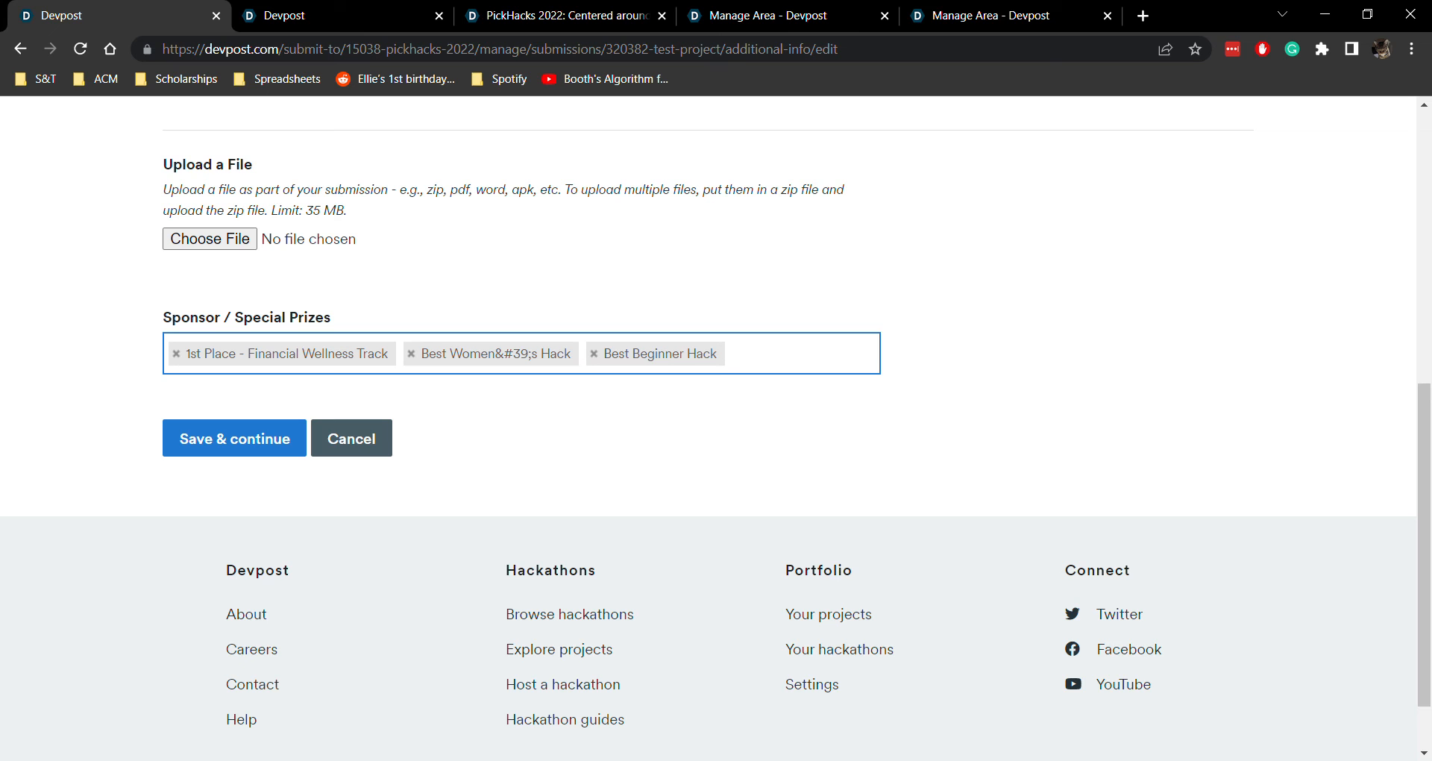
Review the remaining sponsor and special prize options, and save the additional info to continue to the submit step
{"action": "left_click", "coordinate": [793, 361]}
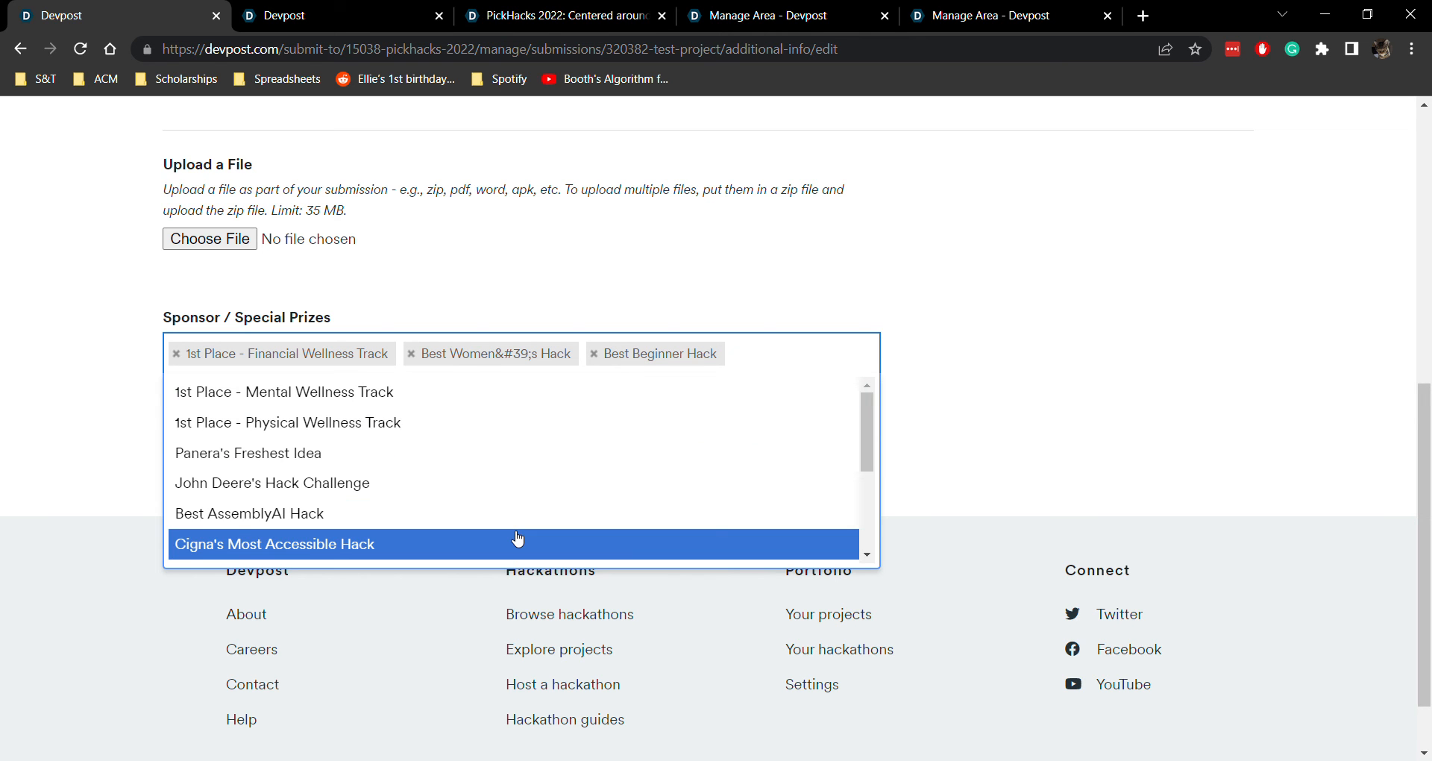
{"action": "scroll", "coordinate": [518, 539], "scroll_direction": "down", "scroll_amount": 5}
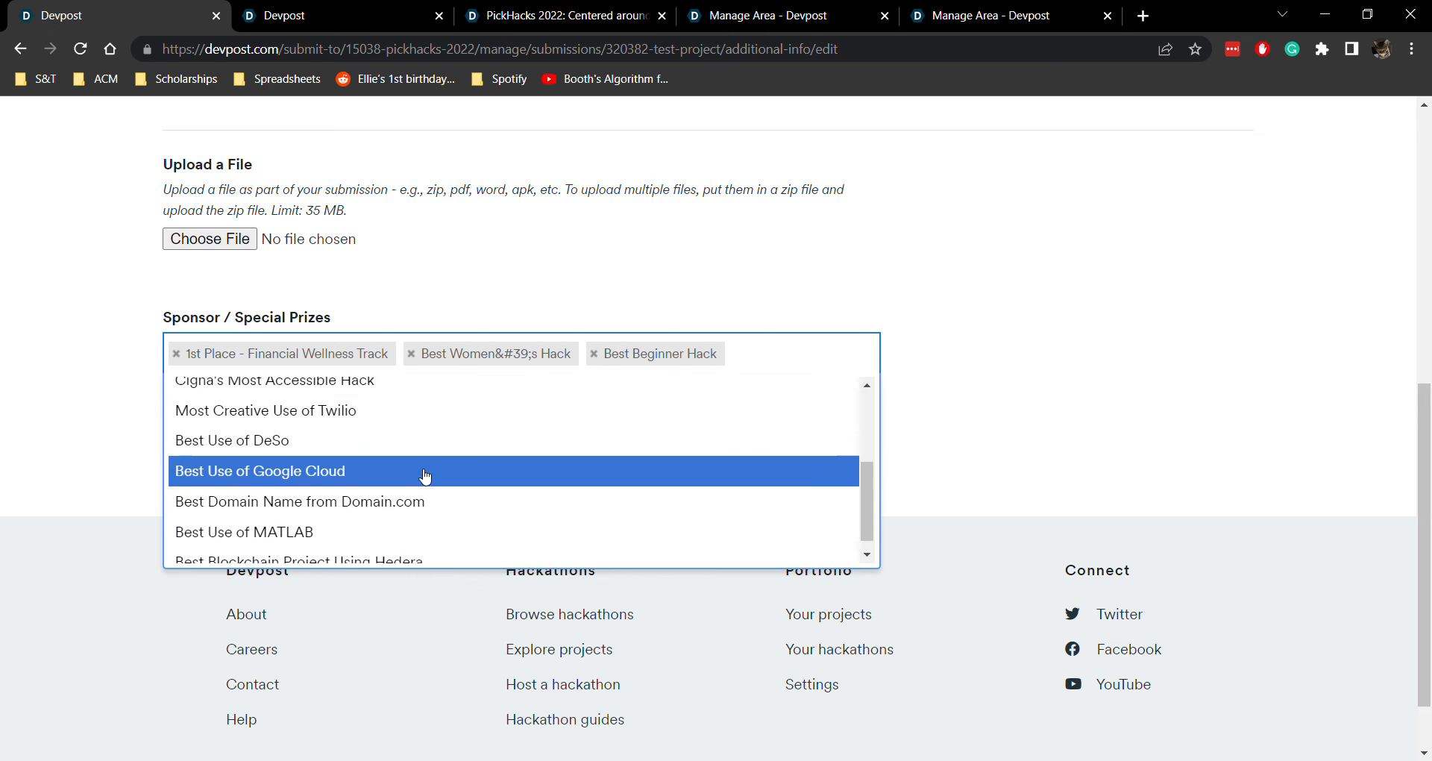
{"action": "left_click", "coordinate": [795, 355]}
{"action": "left_click", "coordinate": [808, 355]}
{"action": "left_click", "coordinate": [730, 267]}
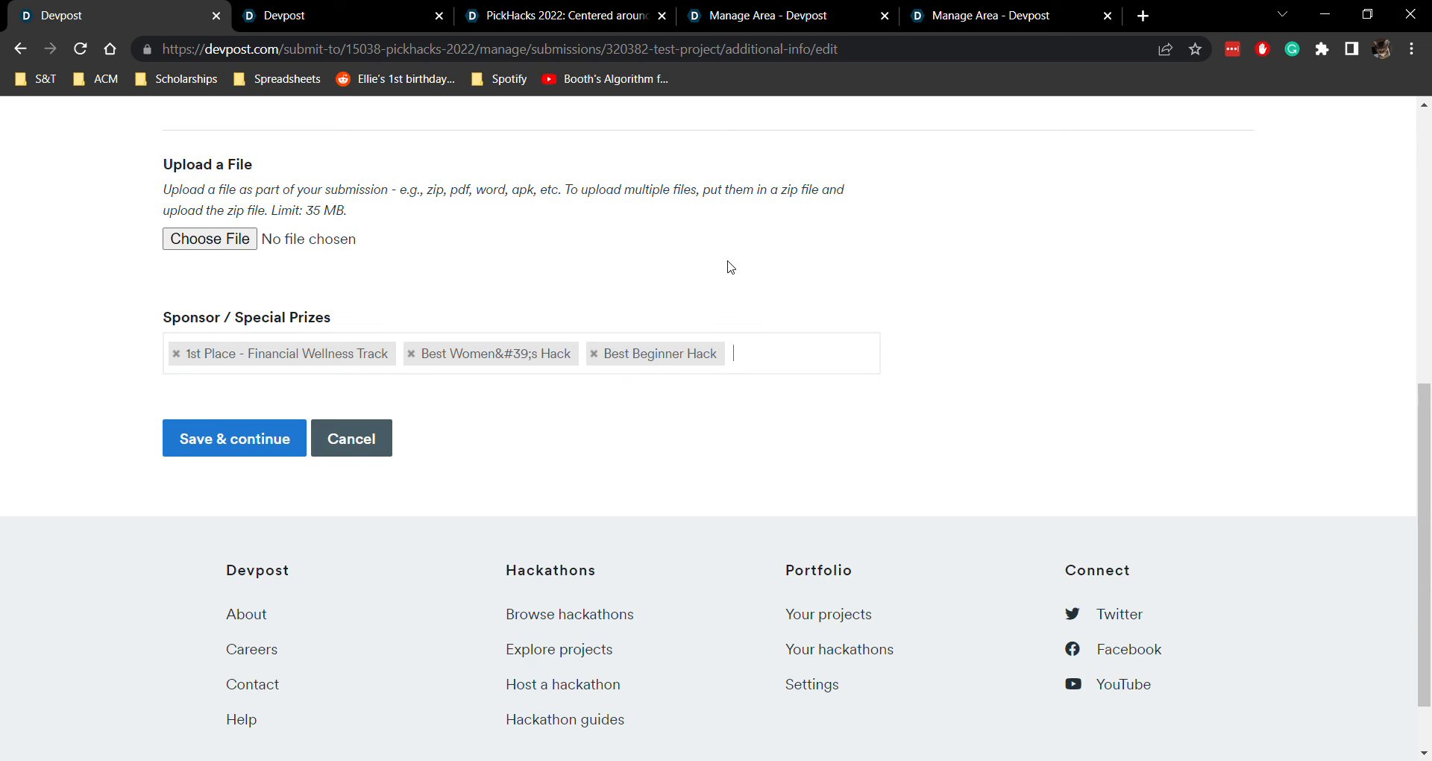
{"action": "left_click", "coordinate": [771, 362]}
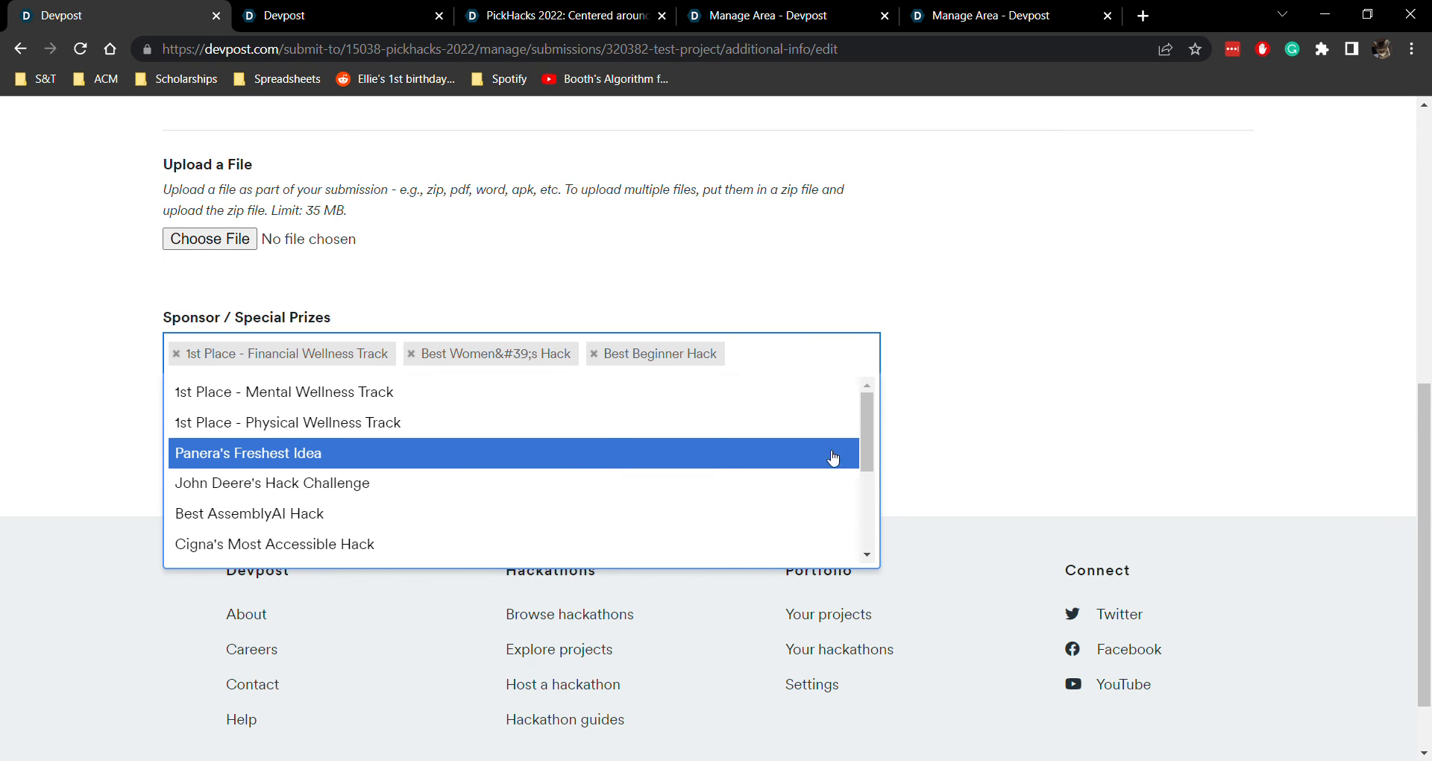
{"action": "left_click", "coordinate": [981, 346]}
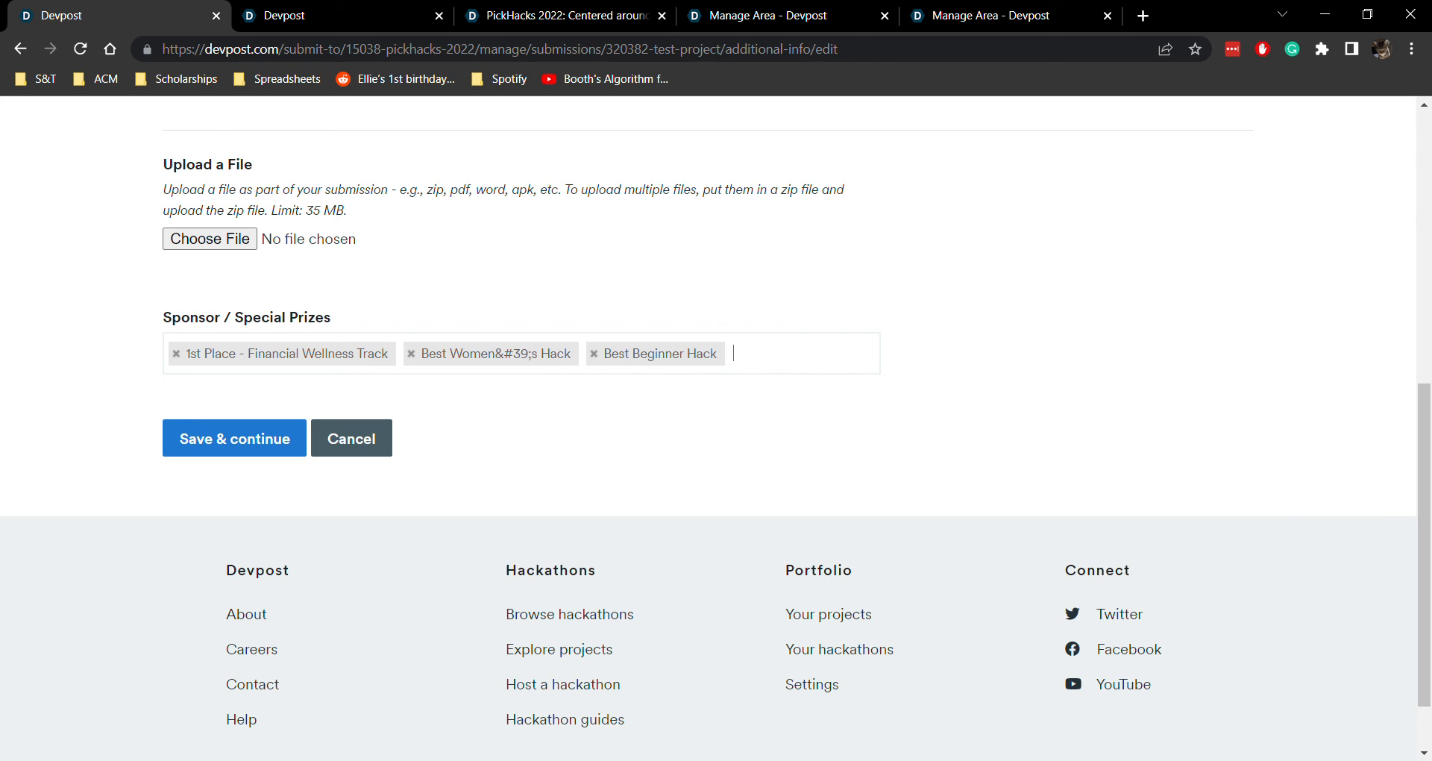
{"action": "left_click", "coordinate": [239, 440]}
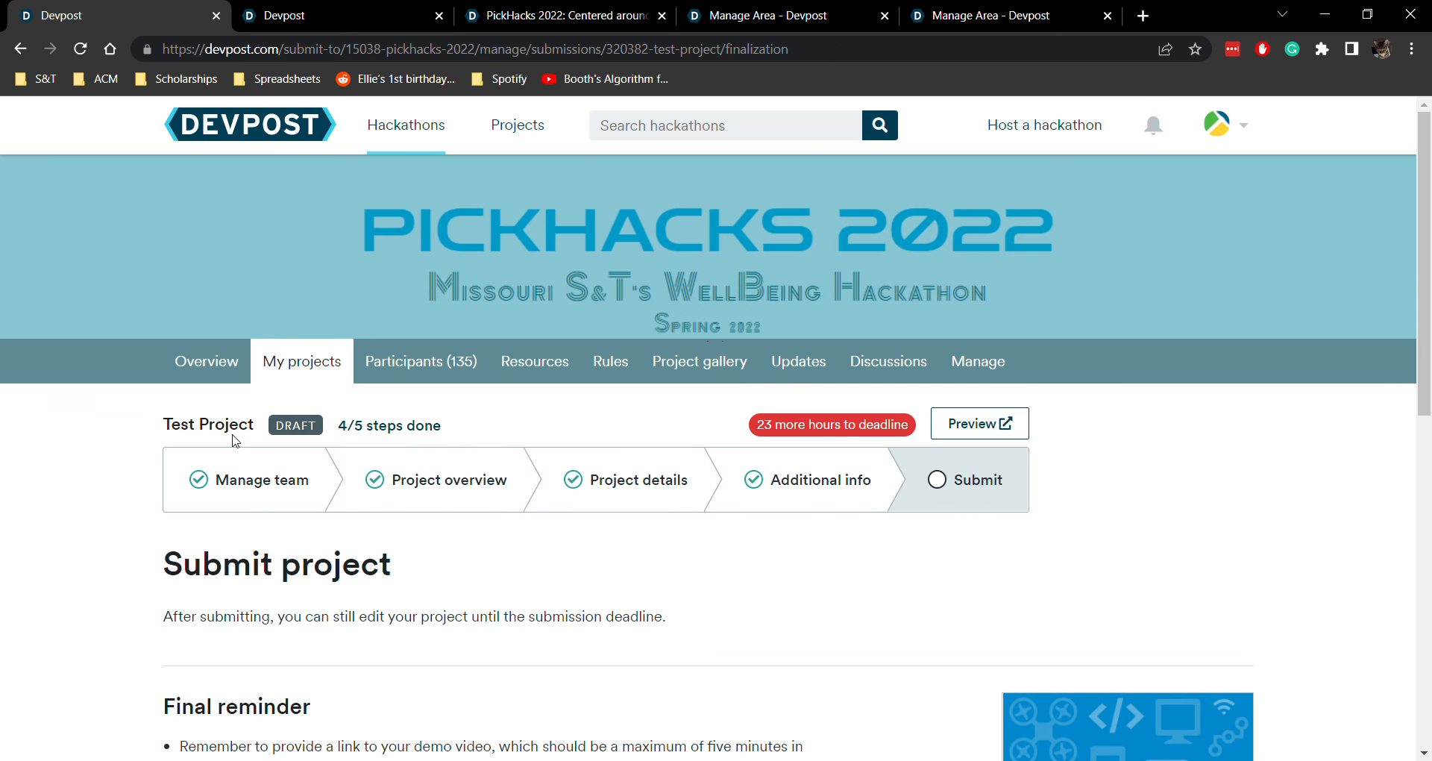
Agree to the Official Rules and the Devpost Terms of Service, and submit the project
{"action": "scroll", "coordinate": [233, 440], "scroll_direction": "down", "scroll_amount": 5}
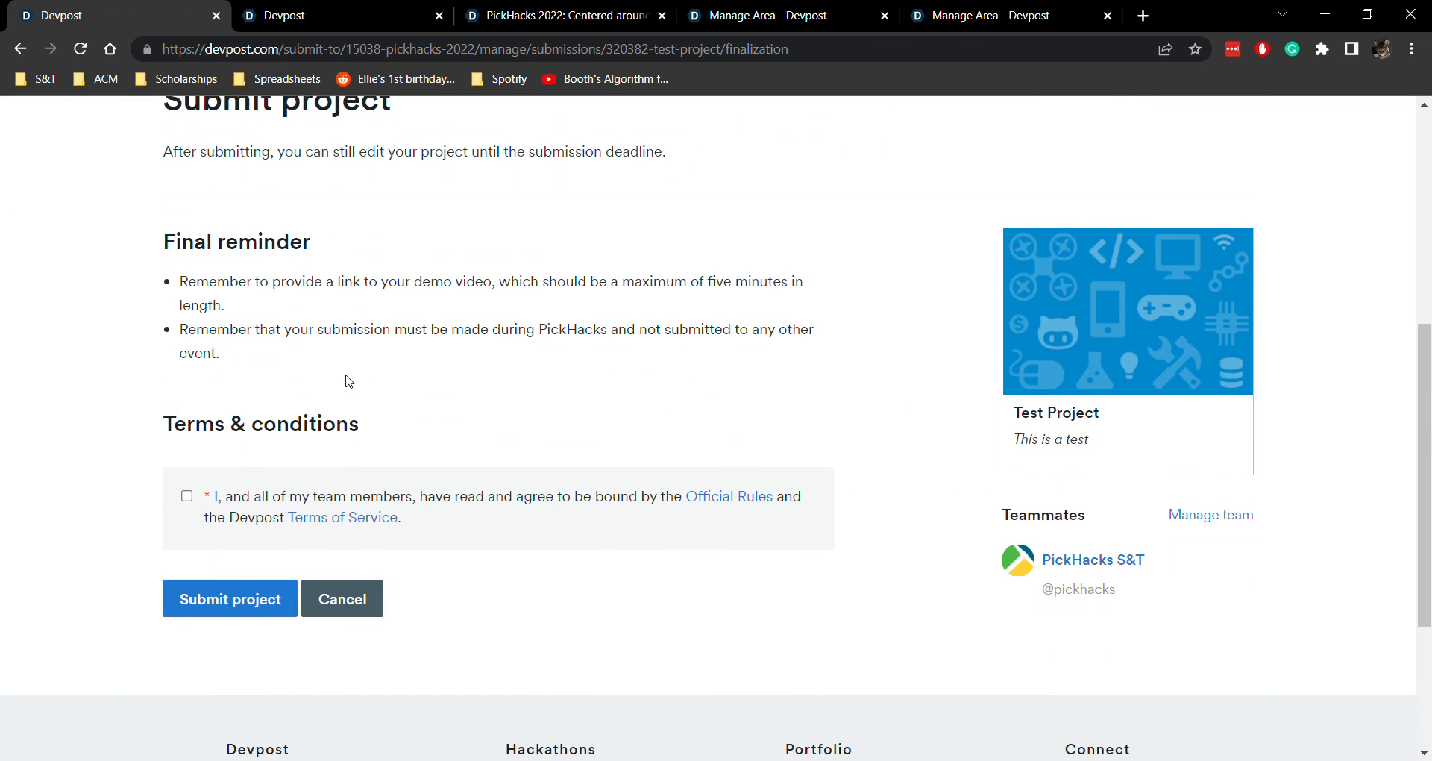
{"action": "scroll", "coordinate": [345, 384], "scroll_direction": "up", "scroll_amount": 2}
{"action": "left_click", "coordinate": [187, 678]}
{"action": "scroll", "coordinate": [272, 616], "scroll_direction": "down", "scroll_amount": 1}
{"action": "scroll", "coordinate": [271, 614], "scroll_direction": "down", "scroll_amount": 3}
{"action": "left_click", "coordinate": [248, 515]}
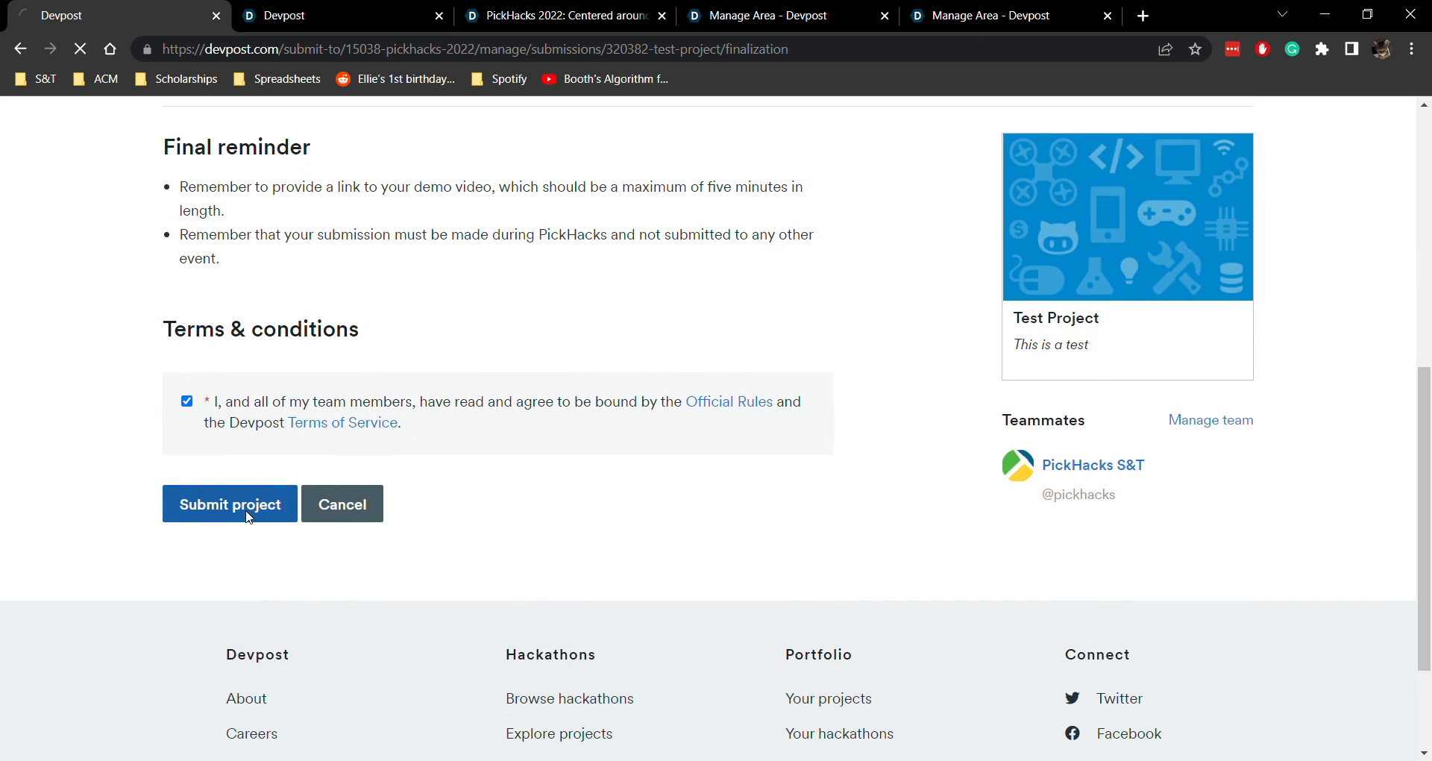
Examine the submitted project's public page, from the demo video and story sections to the technologies, links and updates
{"action": "scroll", "coordinate": [157, 465], "scroll_direction": "down", "scroll_amount": 2}
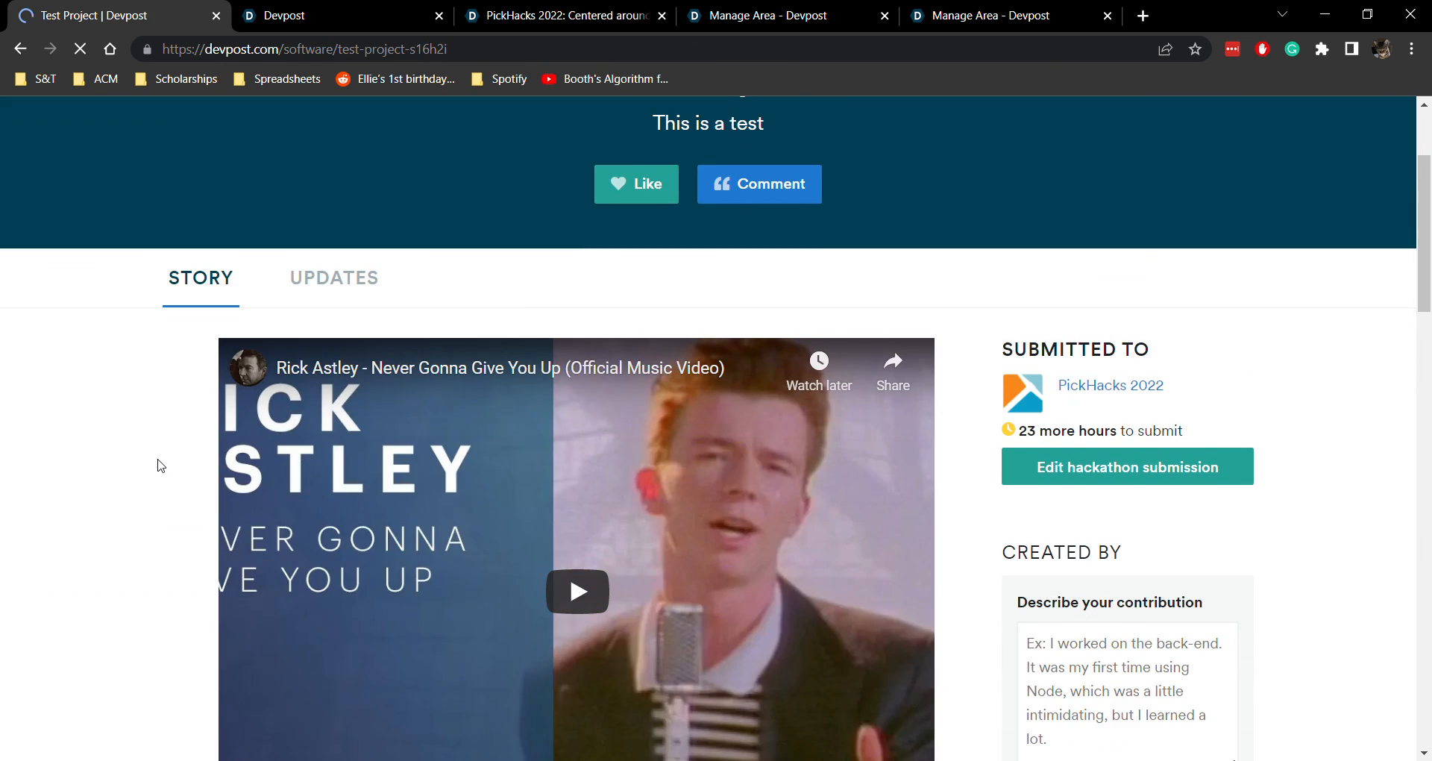
{"action": "scroll", "coordinate": [157, 465], "scroll_direction": "down", "scroll_amount": 2}
{"action": "scroll", "coordinate": [393, 281], "scroll_direction": "down", "scroll_amount": 6}
{"action": "scroll", "coordinate": [394, 281], "scroll_direction": "down", "scroll_amount": 4}
{"action": "scroll", "coordinate": [314, 243], "scroll_direction": "up", "scroll_amount": 4}
{"action": "left_click_drag", "start_coordinate": [207, 220], "coordinate": [406, 546]}
{"action": "left_click_drag", "start_coordinate": [365, 436], "coordinate": [167, 159]}
{"action": "left_click", "coordinate": [258, 344]}
{"action": "scroll", "coordinate": [241, 384], "scroll_direction": "down", "scroll_amount": 4}
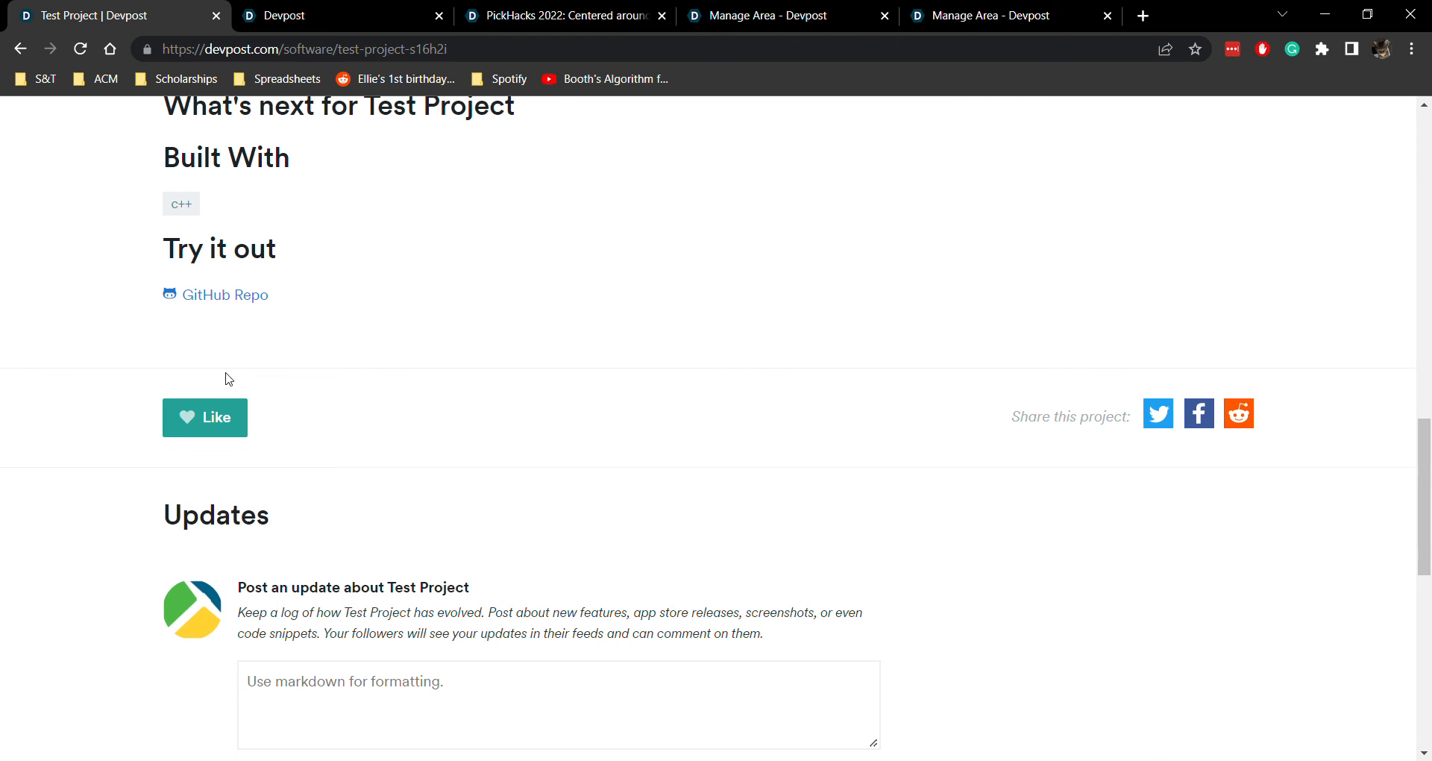
{"action": "scroll", "coordinate": [512, 400], "scroll_direction": "down", "scroll_amount": 4}
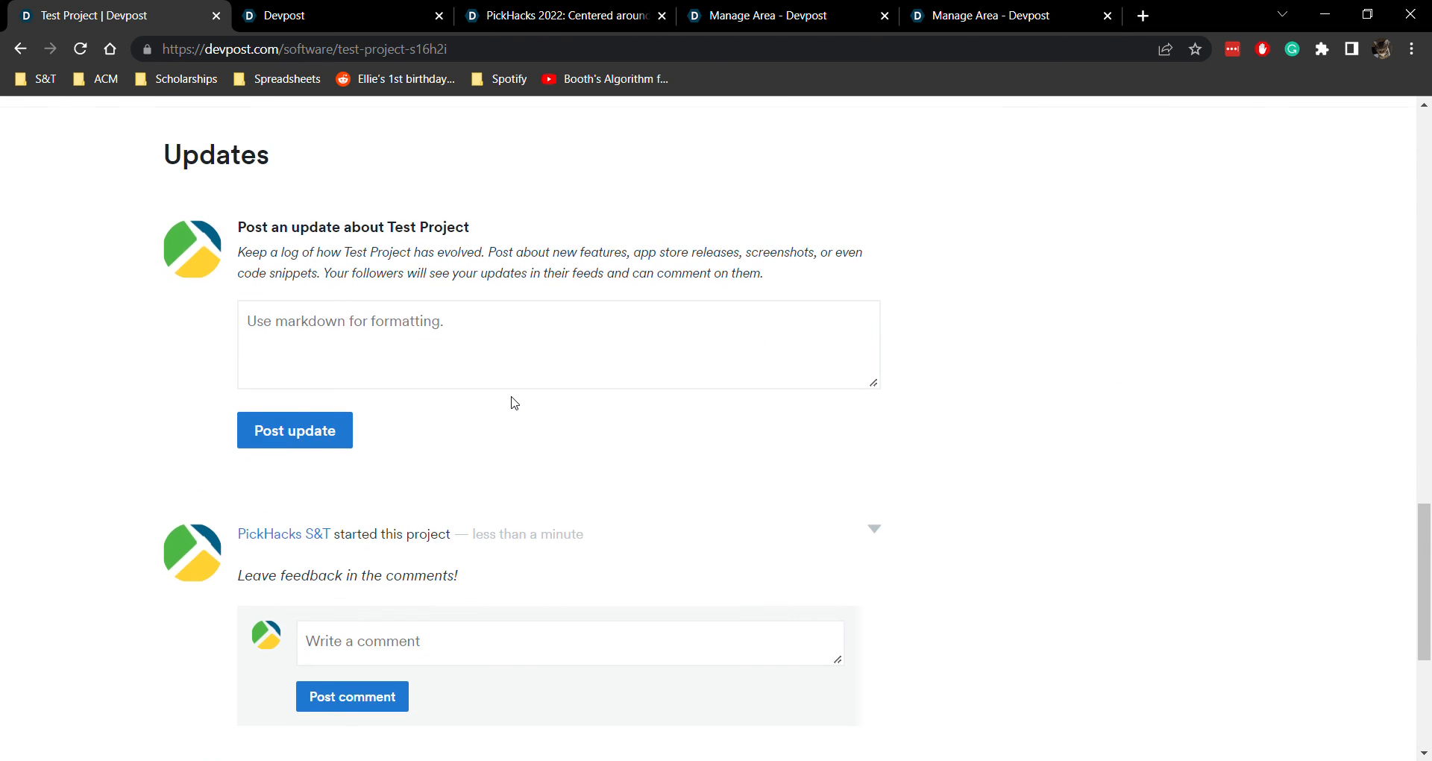
{"action": "scroll", "coordinate": [513, 401], "scroll_direction": "up", "scroll_amount": 10}
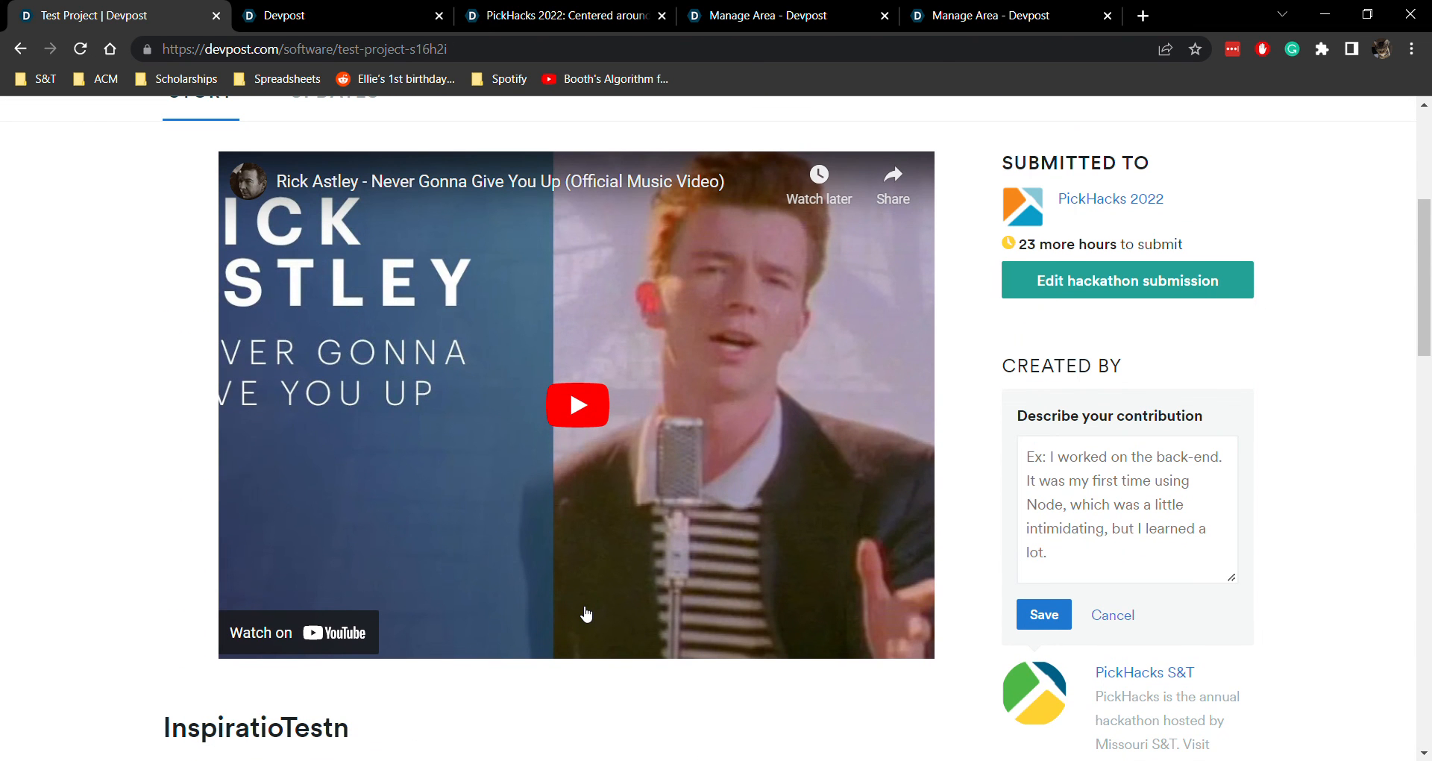
Reopen the hackathon submission for editing, and save its project details unchanged to continue to the additional info
{"action": "scroll", "coordinate": [829, 570], "scroll_direction": "up", "scroll_amount": 1}
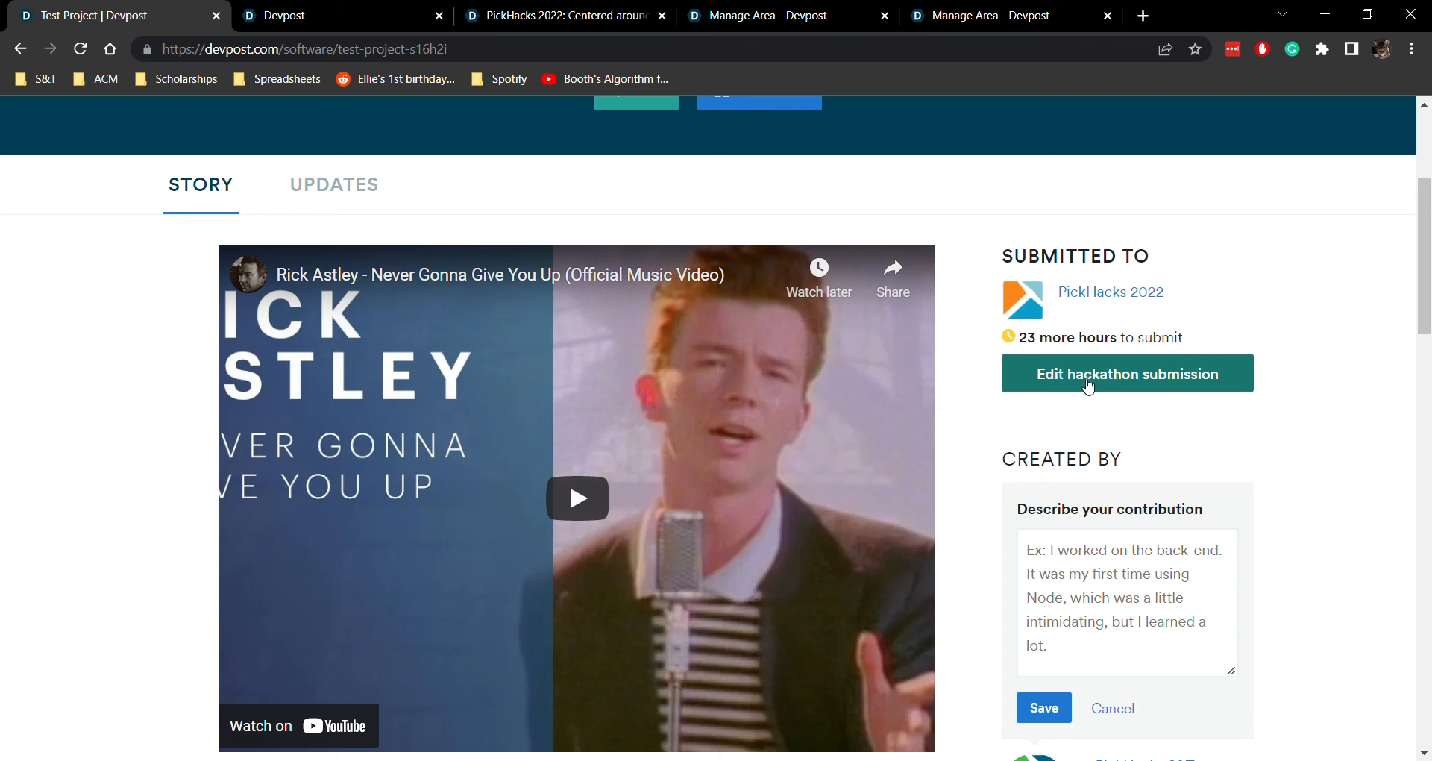
{"action": "scroll", "coordinate": [1090, 425], "scroll_direction": "up", "scroll_amount": 1}
{"action": "left_click", "coordinate": [1105, 485]}
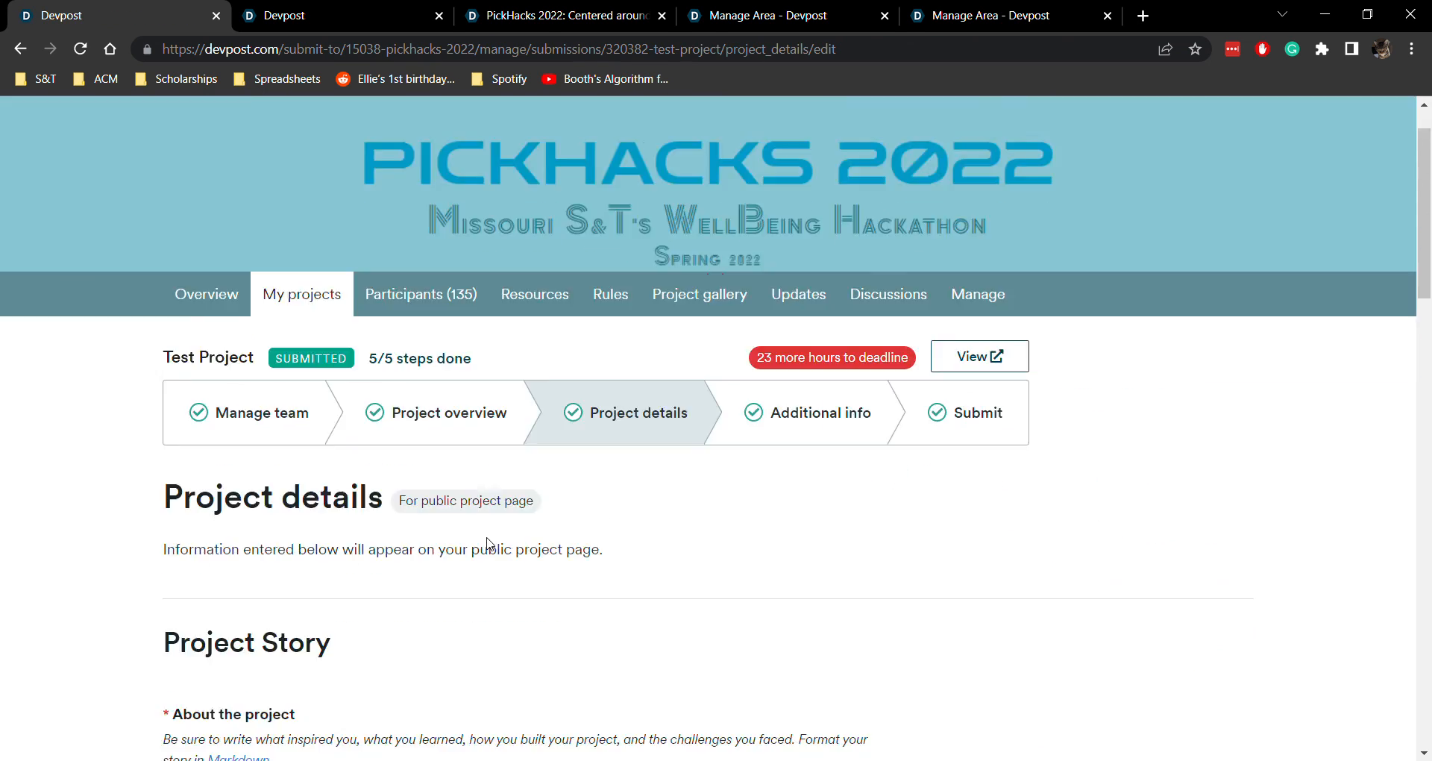
{"action": "scroll", "coordinate": [486, 545], "scroll_direction": "down", "scroll_amount": 15}
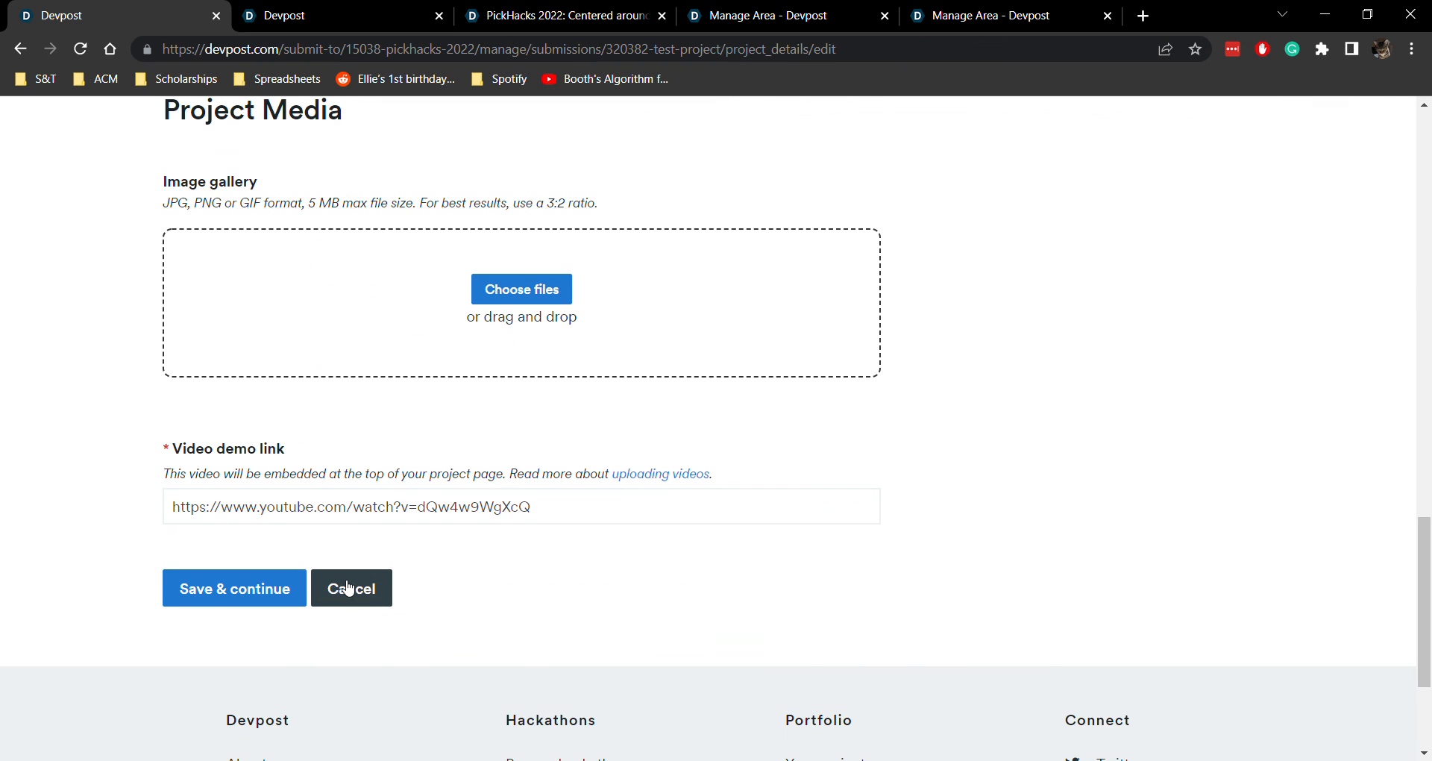
{"action": "left_click", "coordinate": [276, 606]}
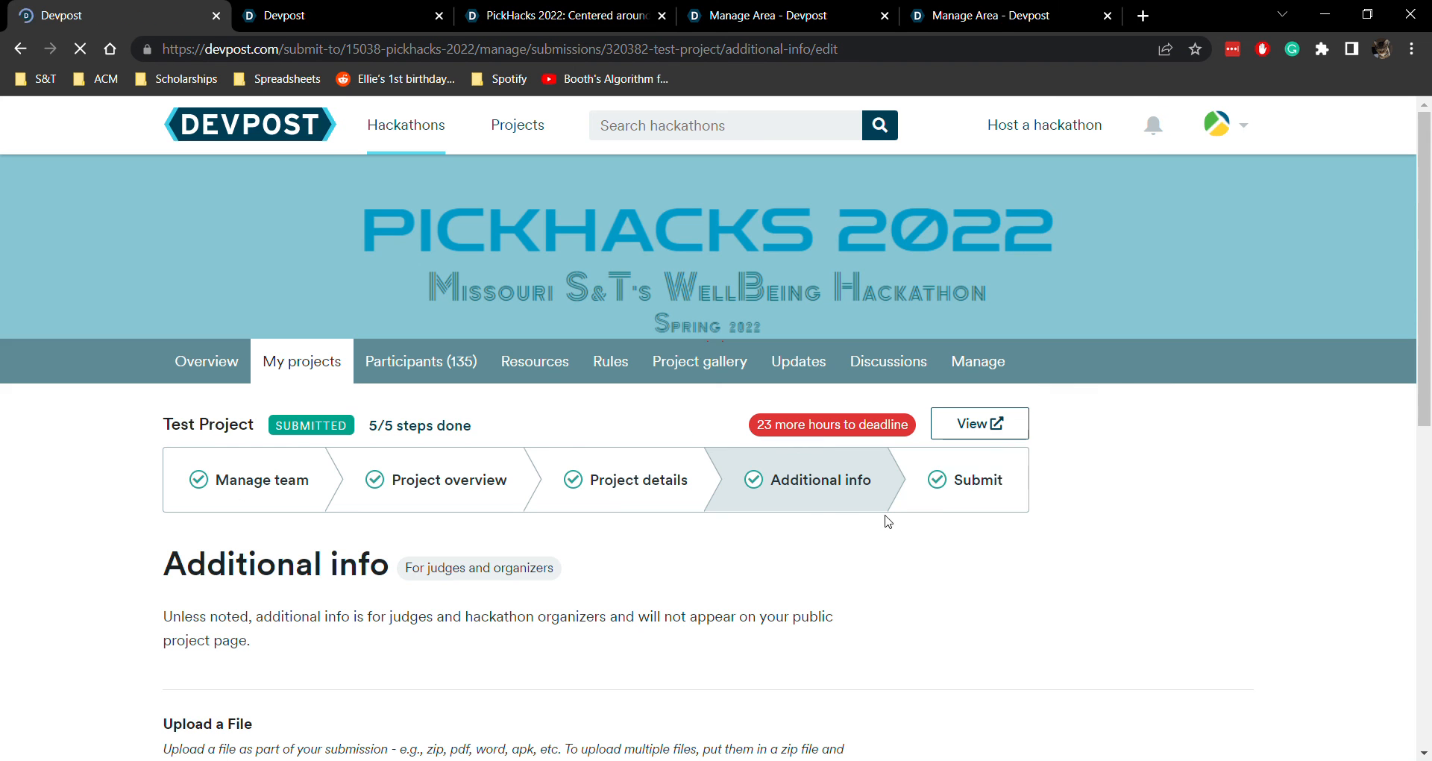